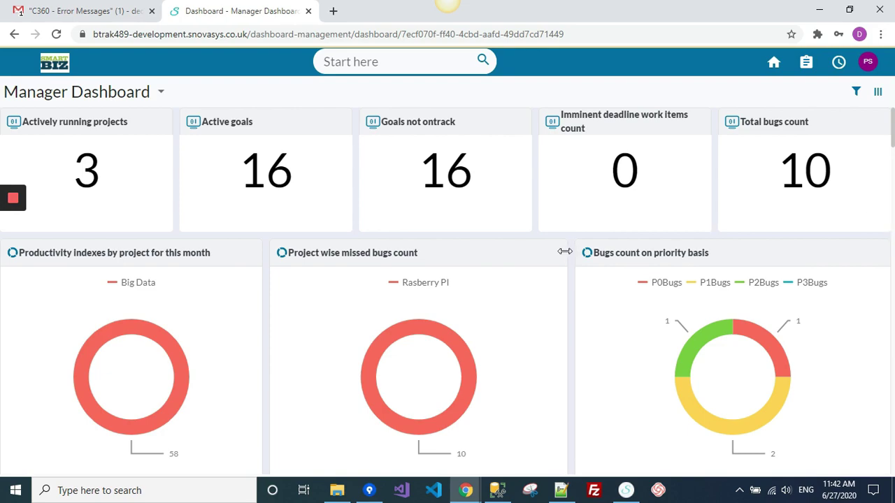
- Look over the Manager Dashboard widgets, and open the Big Data project from the Projects application
{"action": "scroll", "coordinate": [564, 250], "scroll_direction": "down", "scroll_amount": 9}
{"action": "scroll", "coordinate": [565, 251], "scroll_direction": "down", "scroll_amount": 5}
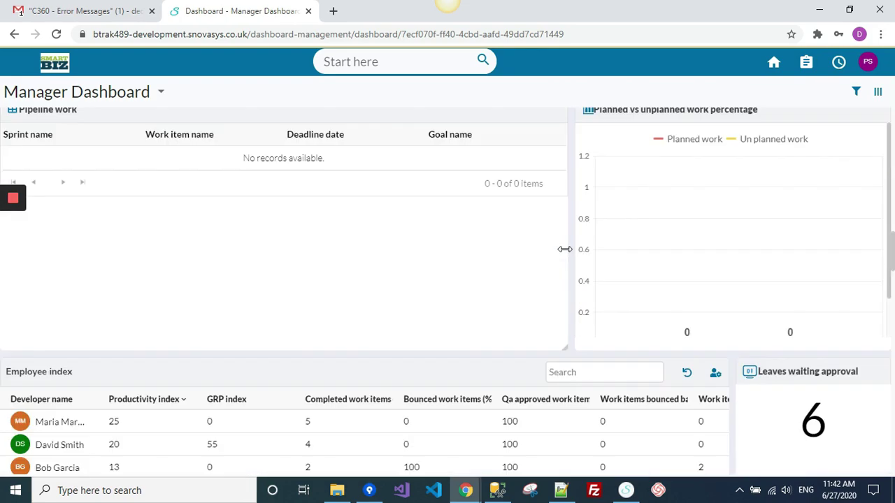
{"action": "scroll", "coordinate": [545, 252], "scroll_direction": "up", "scroll_amount": 6}
{"action": "scroll", "coordinate": [462, 250], "scroll_direction": "up", "scroll_amount": 8}
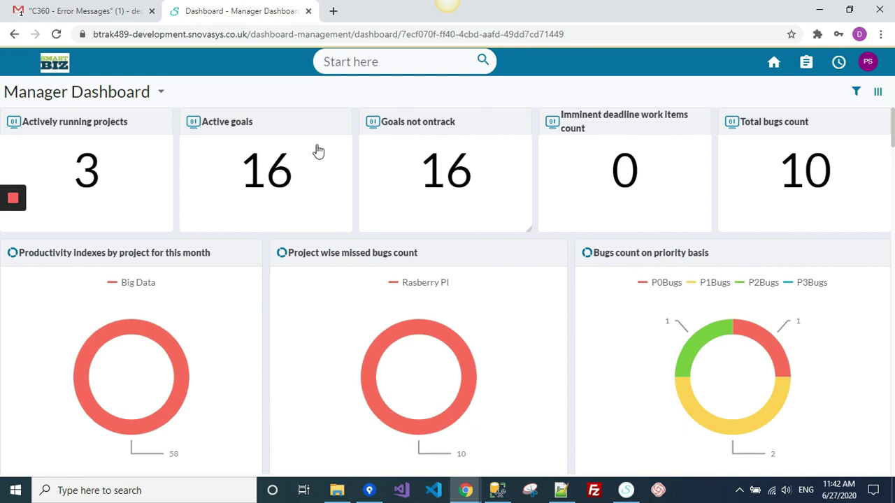
{"action": "left_click", "coordinate": [329, 61]}
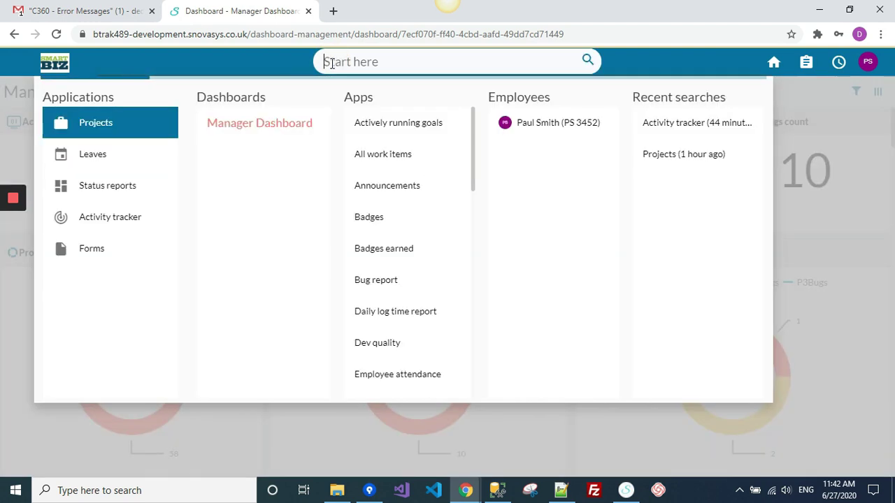
{"action": "left_click", "coordinate": [103, 121]}
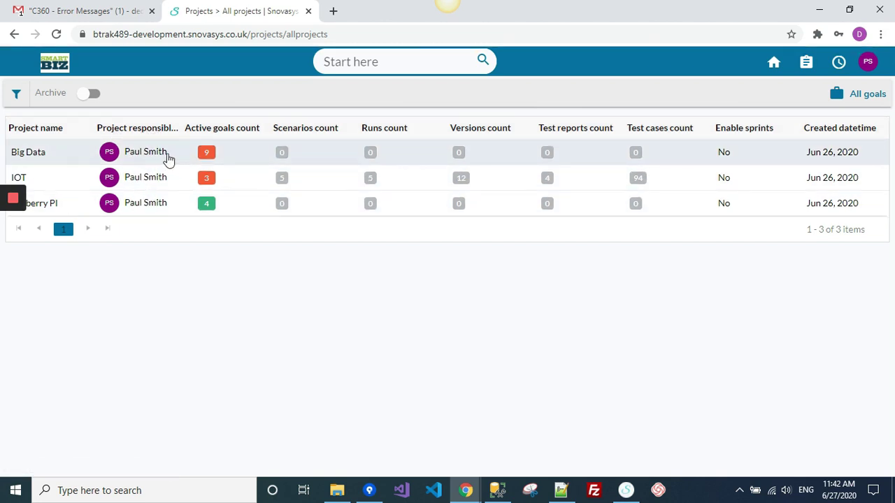
{"action": "left_click", "coordinate": [63, 153]}
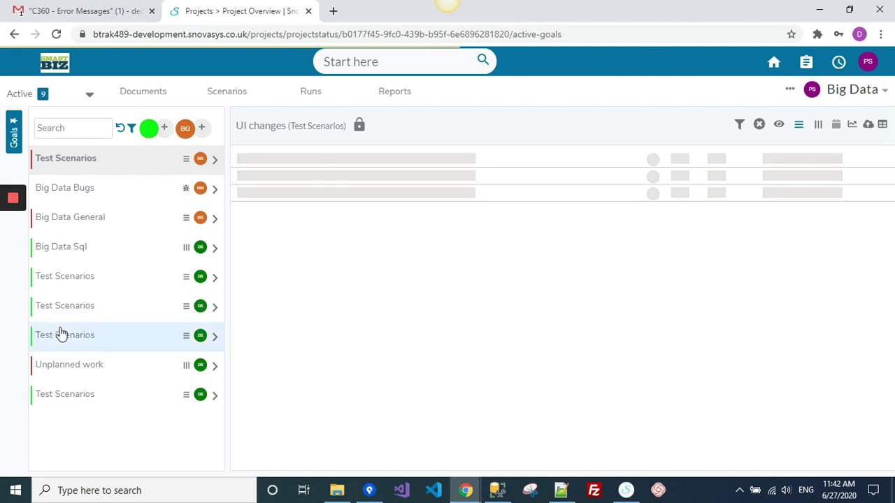
- View the work items of two Test Scenarios goals in Big Data and return to the list of all projects
{"action": "left_click", "coordinate": [202, 165]}
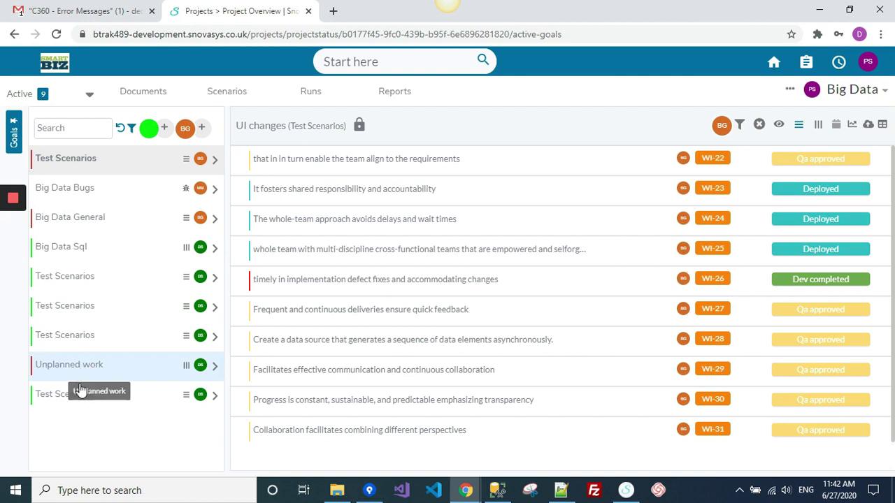
{"action": "left_click", "coordinate": [86, 339]}
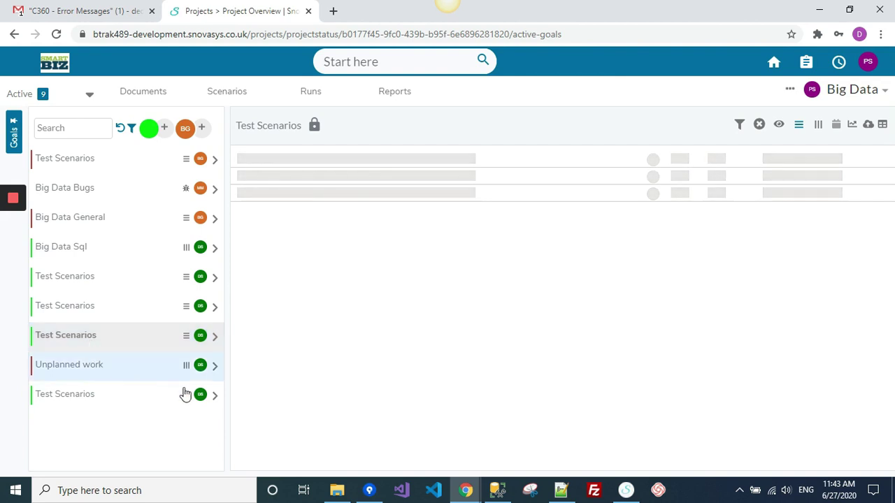
{"action": "scroll", "coordinate": [516, 353], "scroll_direction": "up", "scroll_amount": 7}
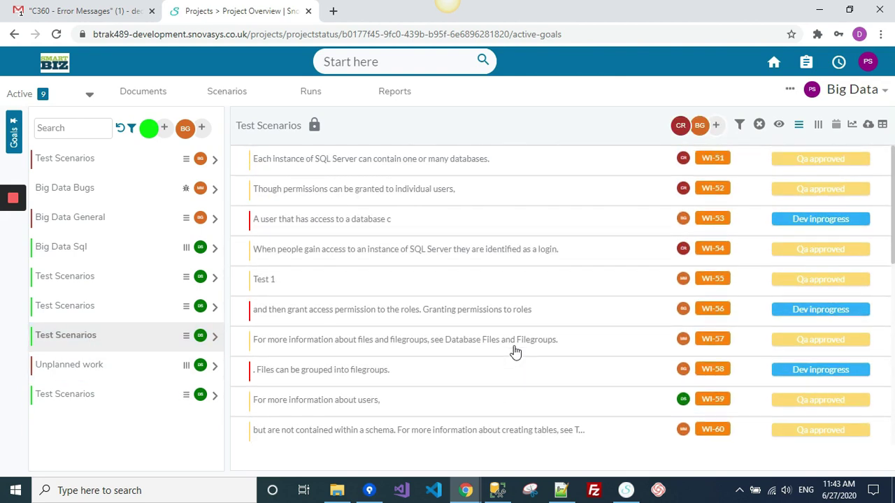
{"action": "left_click", "coordinate": [341, 63]}
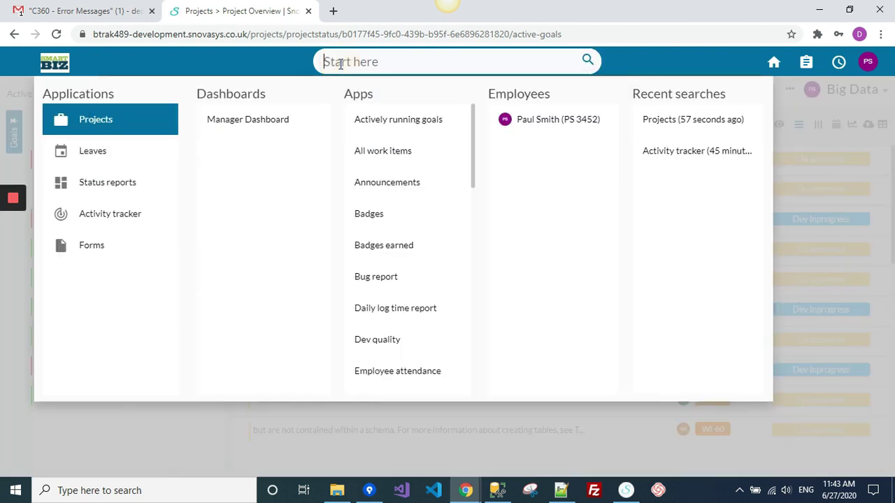
{"action": "left_click", "coordinate": [134, 123]}
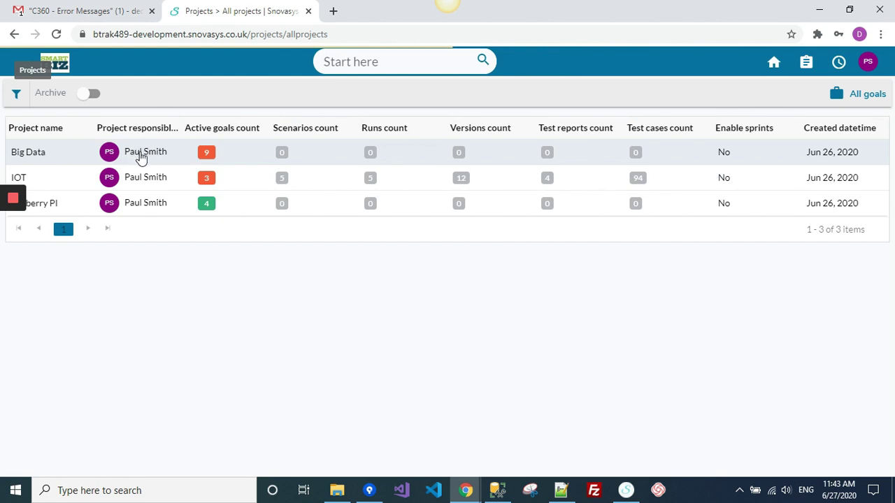
- Sign in to the employee account in the incognito browser window and record the workday start on the time punch card
{"action": "key", "text": "alt+Tab"}
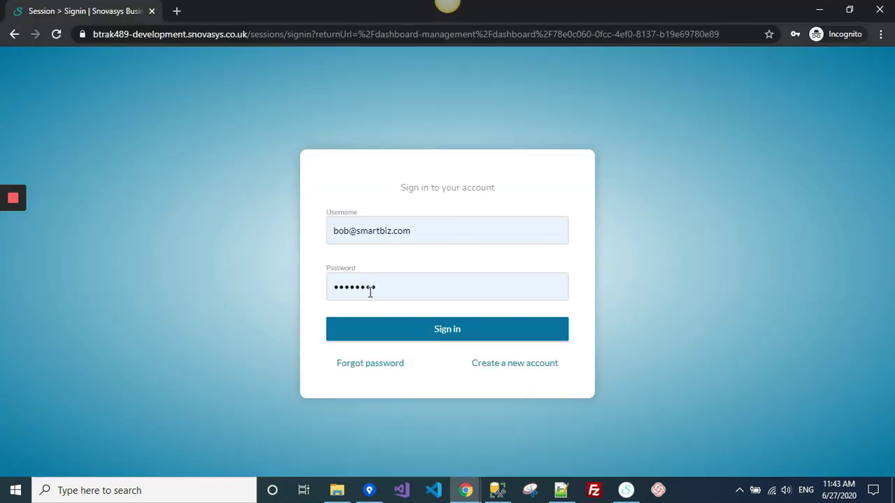
{"action": "left_click", "coordinate": [442, 333]}
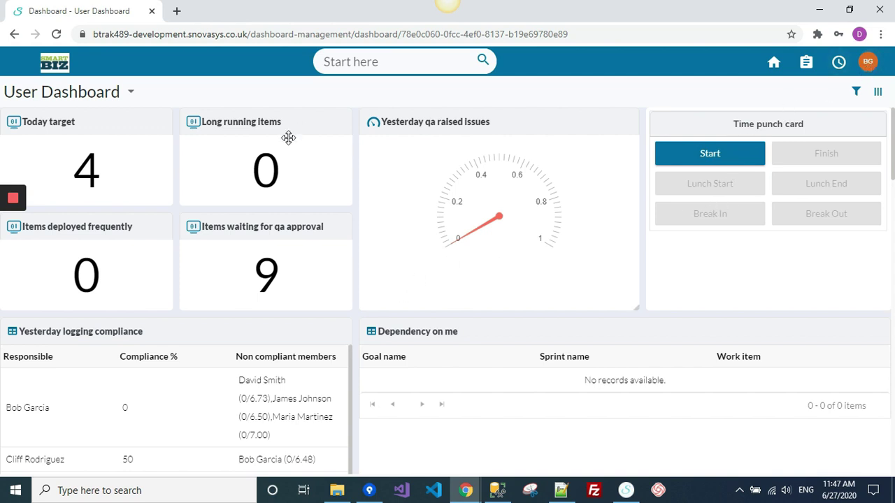
{"action": "left_click", "coordinate": [708, 156]}
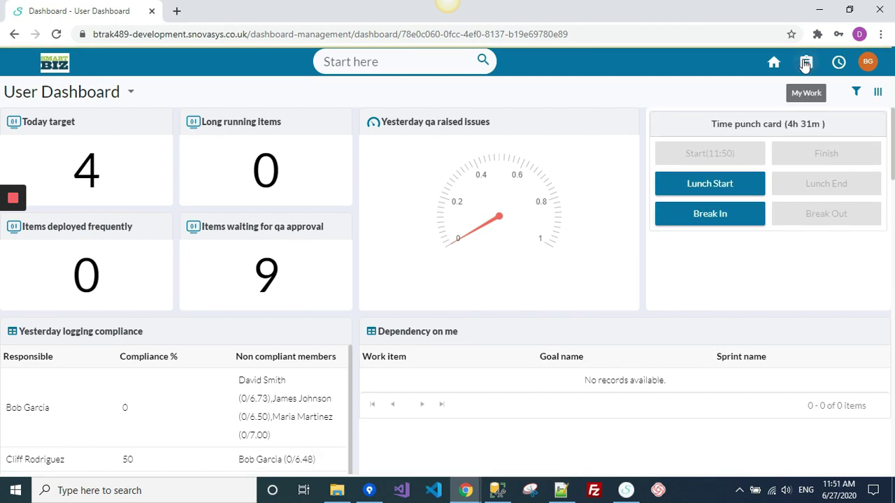
- Examine the employee's assigned items in My Work, including their deadlines, estimated times and statuses
{"action": "left_click", "coordinate": [808, 65]}
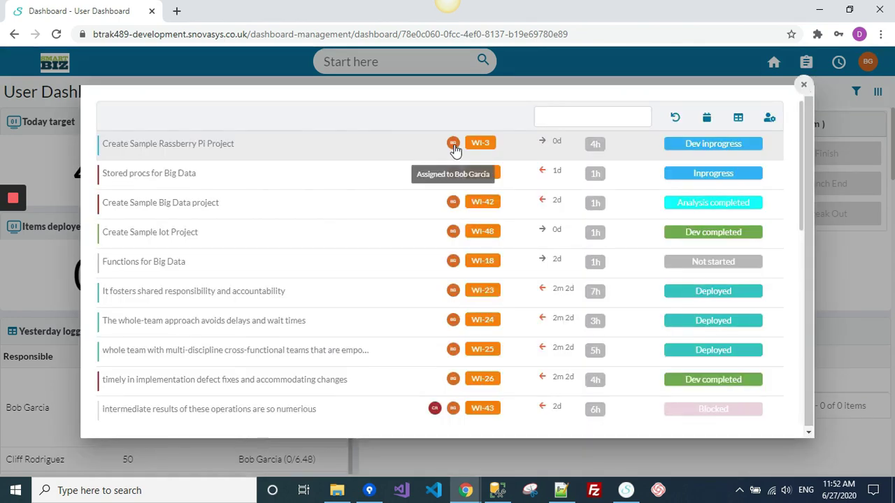
{"action": "scroll", "coordinate": [348, 304], "scroll_direction": "down", "scroll_amount": 4}
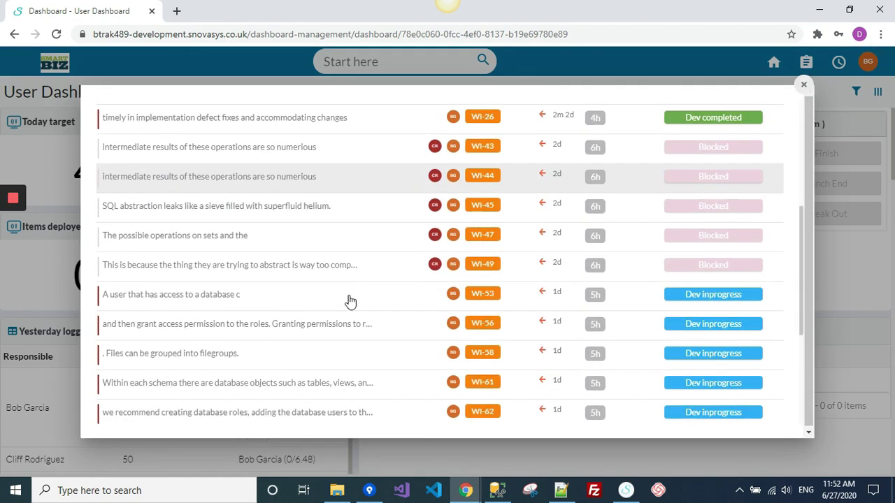
{"action": "scroll", "coordinate": [350, 300], "scroll_direction": "down", "scroll_amount": 3}
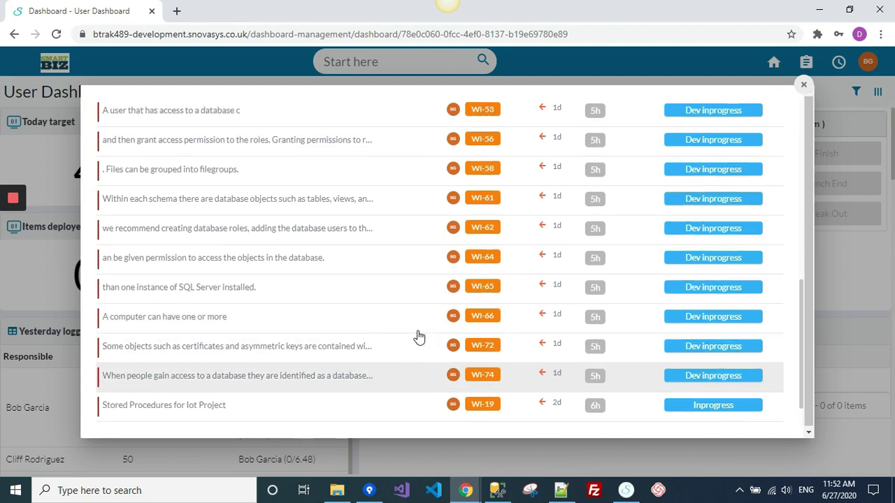
{"action": "scroll", "coordinate": [419, 336], "scroll_direction": "up", "scroll_amount": 7}
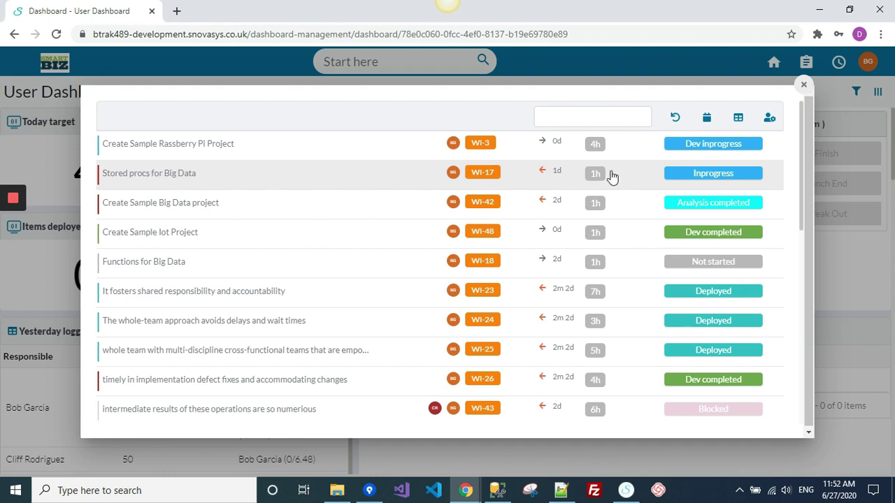
{"action": "mouse_move", "coordinate": [554, 177]}
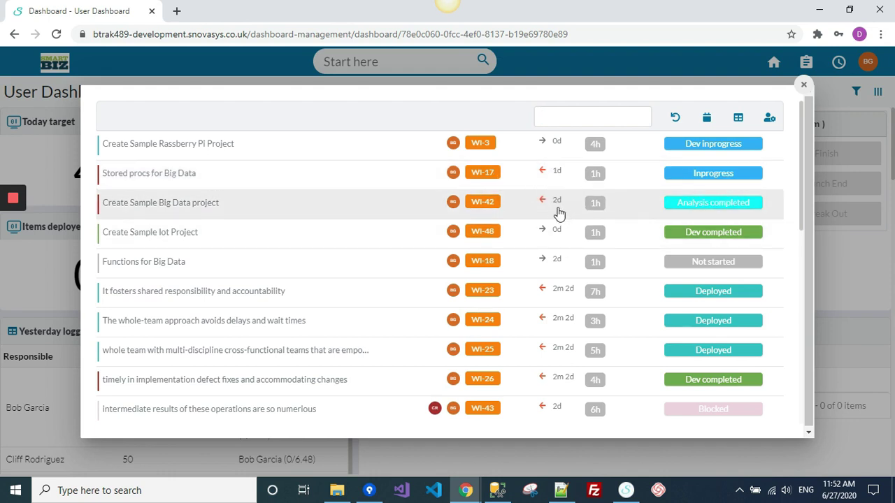
{"action": "scroll", "coordinate": [560, 213], "scroll_direction": "down", "scroll_amount": 2}
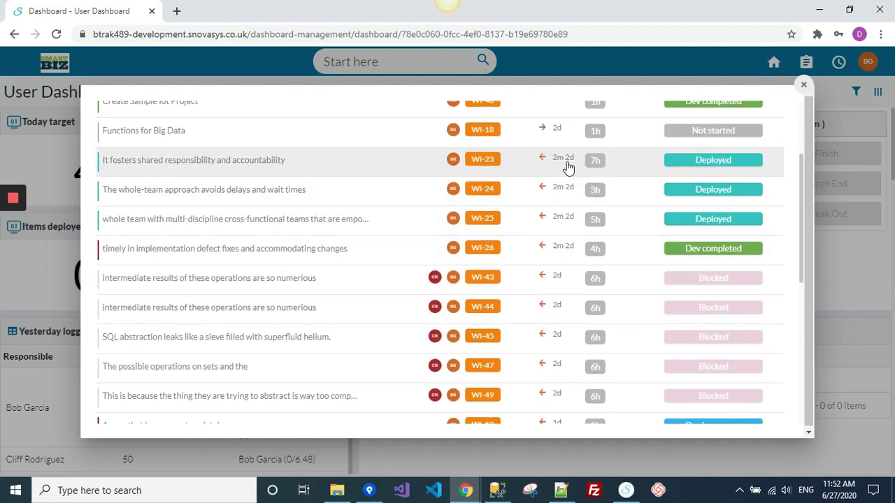
{"action": "scroll", "coordinate": [565, 256], "scroll_direction": "down", "scroll_amount": 5}
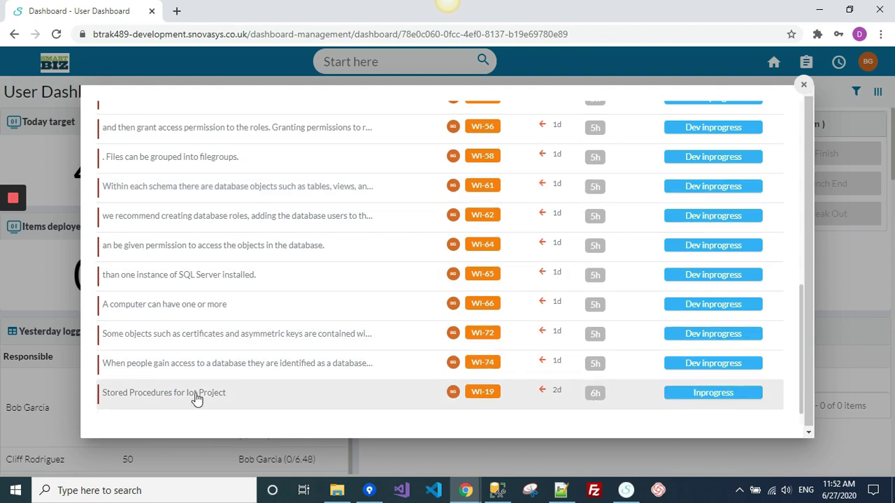
{"action": "scroll", "coordinate": [279, 342], "scroll_direction": "up", "scroll_amount": 5}
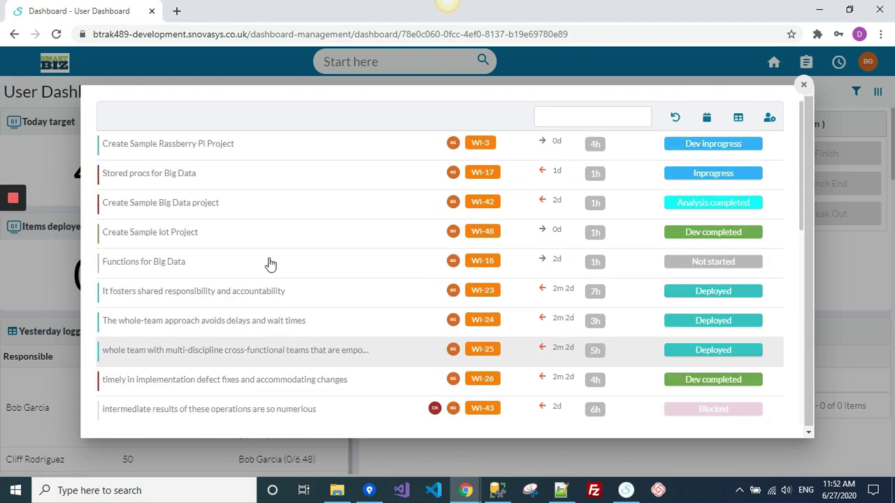
- Set the status of the work item "Create Sample Big Data project" to Dev Inprogress and close the My Work list
{"action": "scroll", "coordinate": [161, 211], "scroll_direction": "down", "scroll_amount": 1}
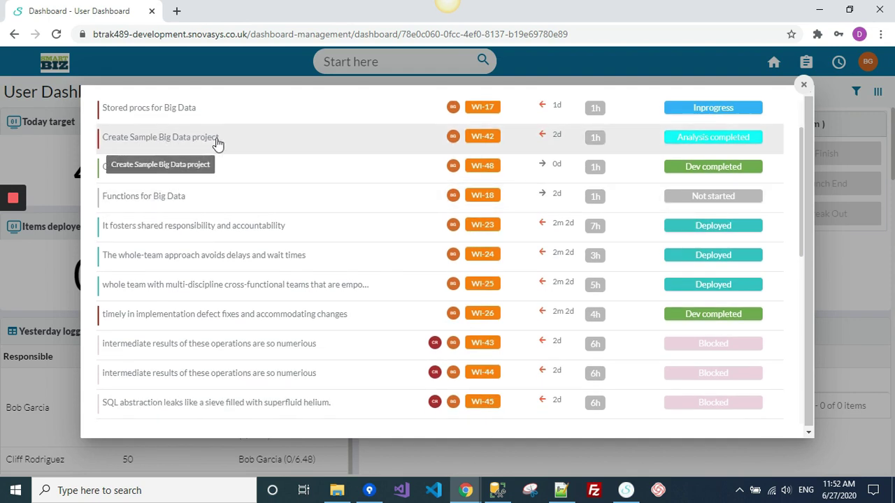
{"action": "left_click", "coordinate": [244, 143]}
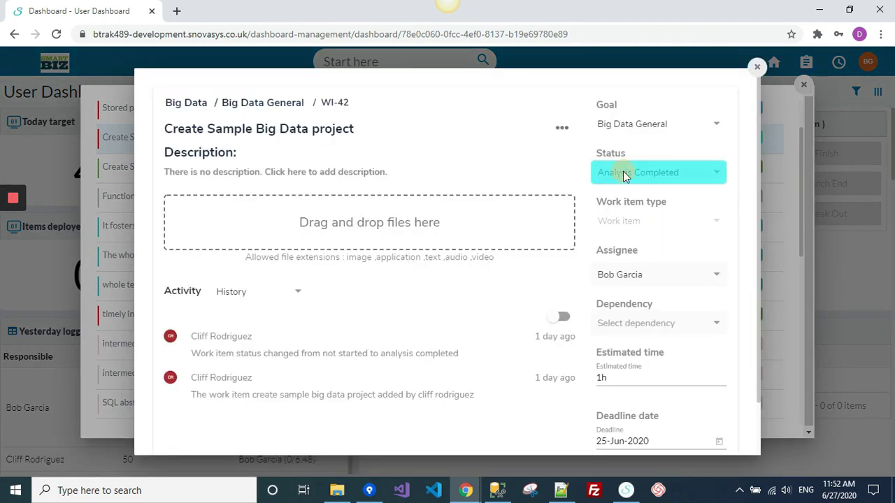
{"action": "left_click", "coordinate": [626, 177]}
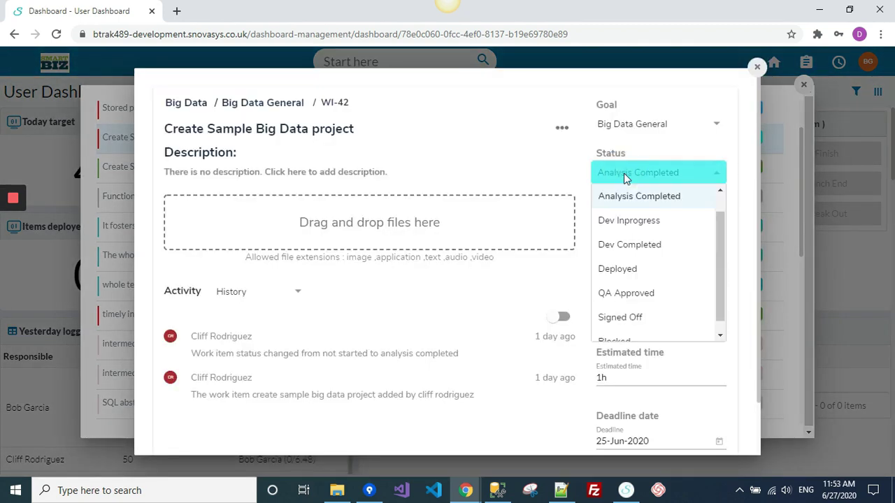
{"action": "left_click", "coordinate": [632, 222]}
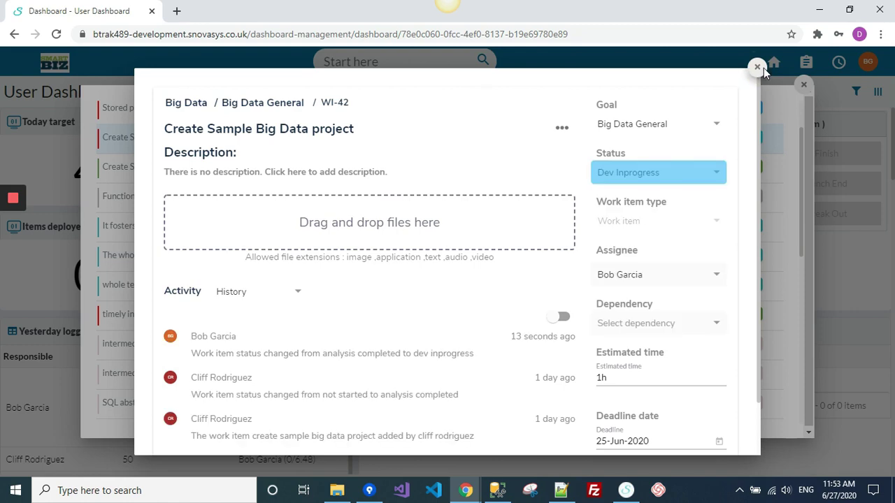
{"action": "left_click", "coordinate": [756, 67]}
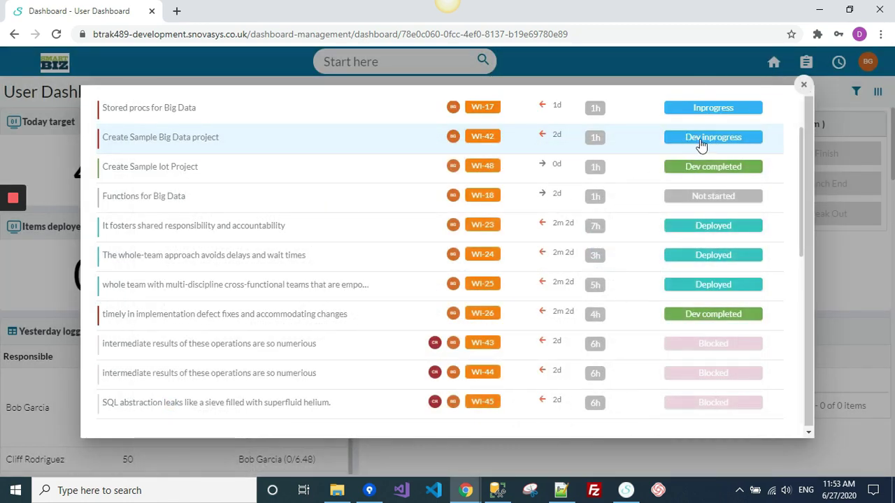
{"action": "left_click", "coordinate": [804, 87]}
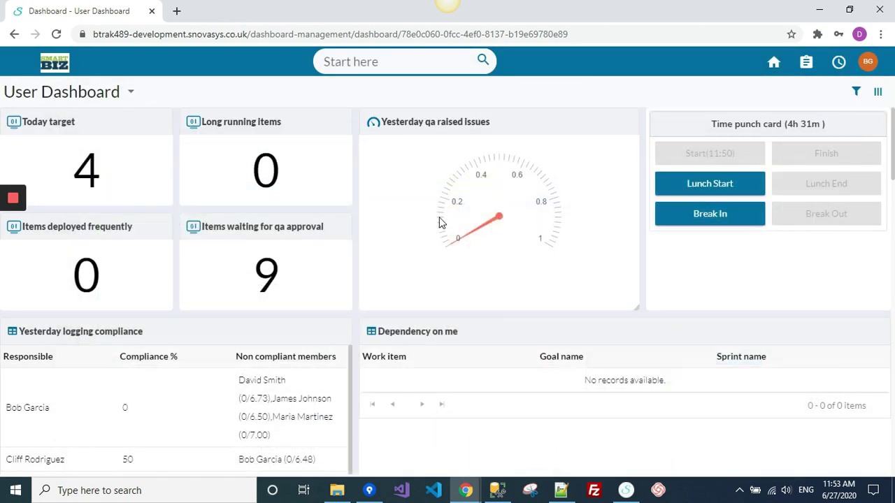
- Review the dependencies, blocked work items, delayed work items and today's work items on the User Dashboard
{"action": "scroll", "coordinate": [439, 223], "scroll_direction": "down", "scroll_amount": 2}
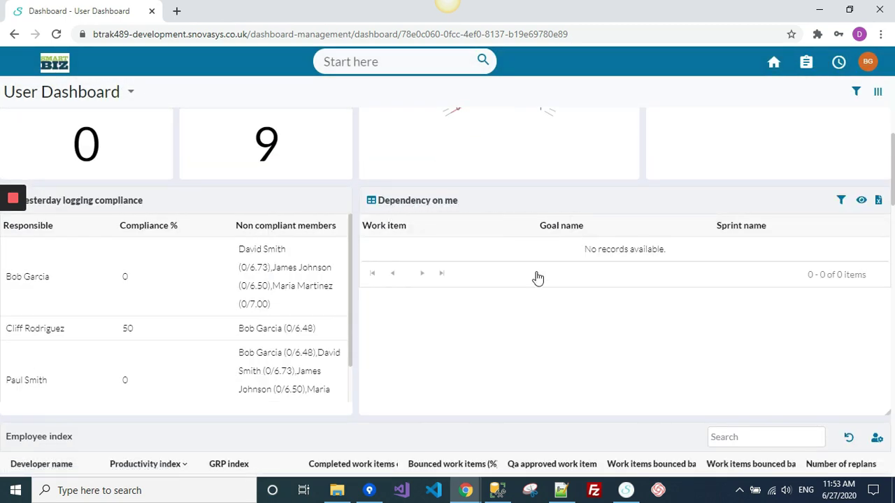
{"action": "scroll", "coordinate": [398, 326], "scroll_direction": "down", "scroll_amount": 7}
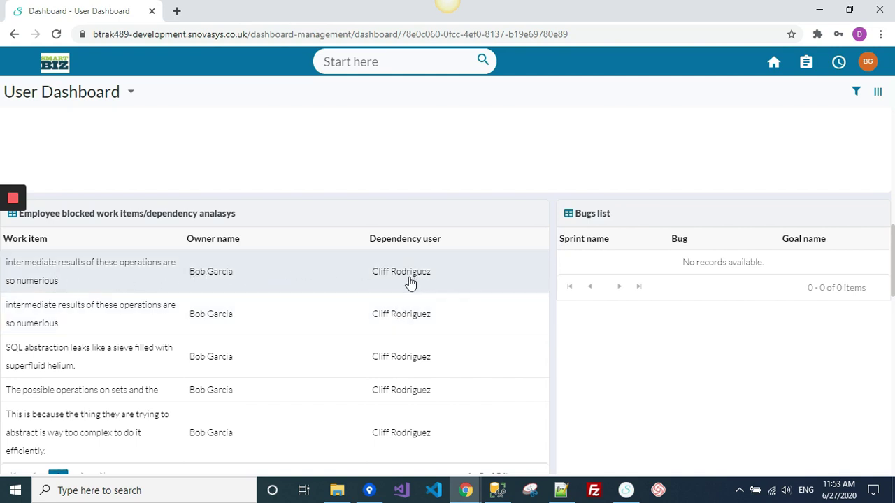
{"action": "scroll", "coordinate": [405, 286], "scroll_direction": "down", "scroll_amount": 2}
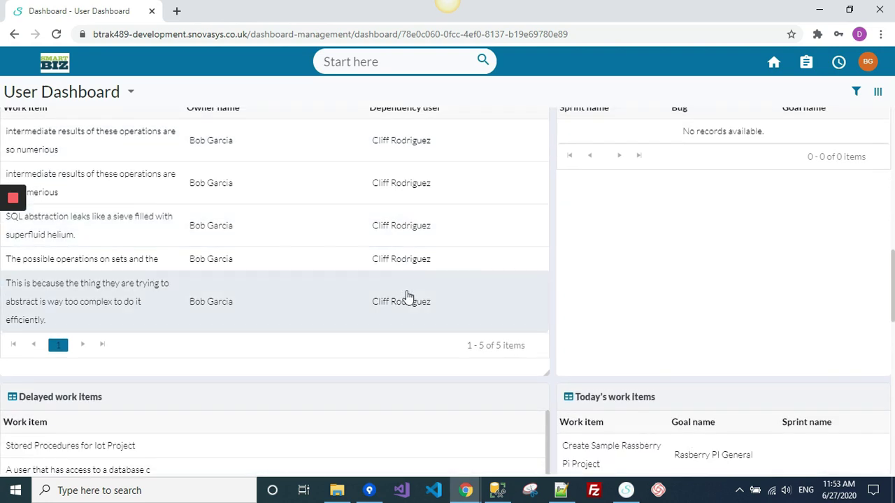
{"action": "scroll", "coordinate": [392, 309], "scroll_direction": "down", "scroll_amount": 2}
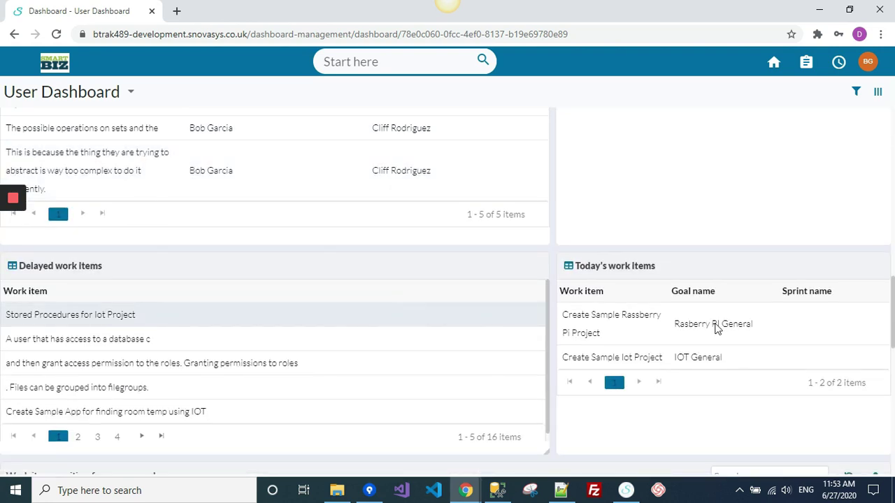
{"action": "scroll", "coordinate": [619, 341], "scroll_direction": "down", "scroll_amount": 1}
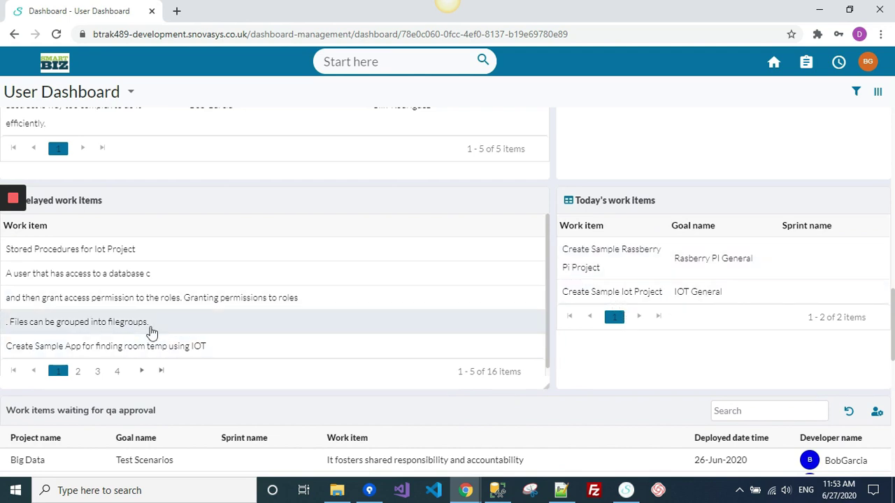
{"action": "scroll", "coordinate": [149, 327], "scroll_direction": "down", "scroll_amount": 2}
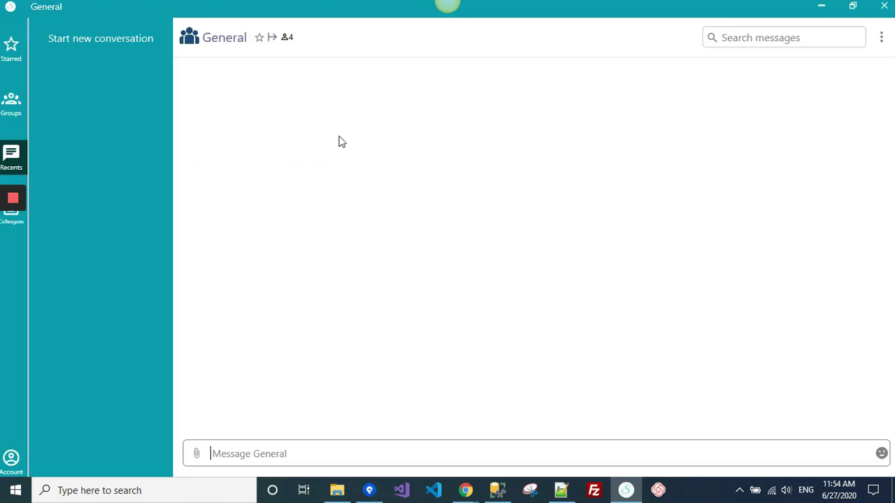
- Show the chat groups in the messenger app and open the General group's conversation
{"action": "left_click", "coordinate": [9, 105]}
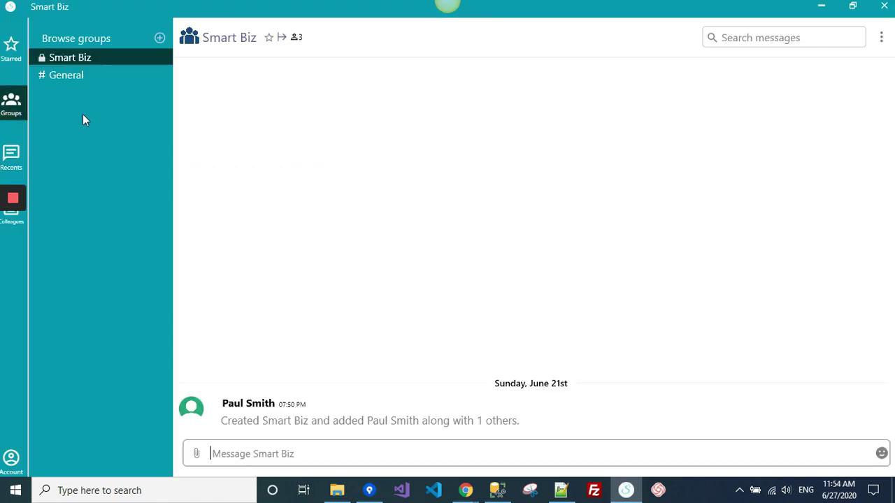
{"action": "left_click", "coordinate": [79, 75]}
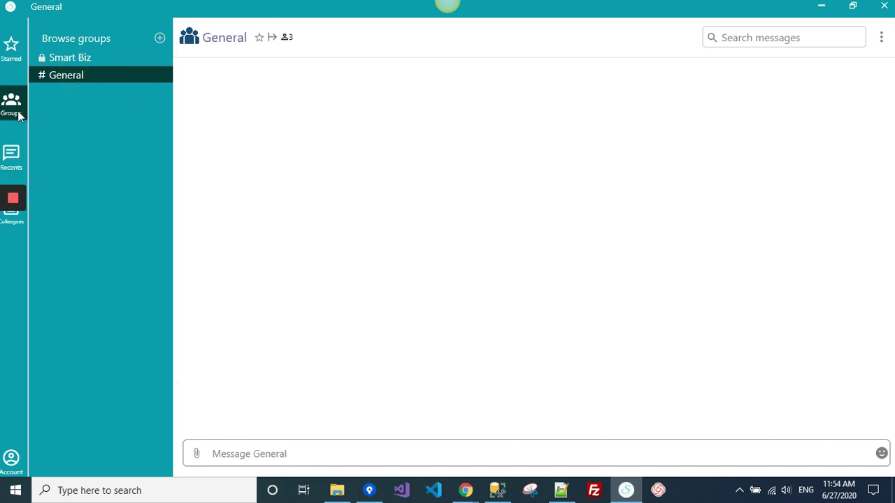
- Start a direct conversation with the backend software engineer and send a message asking for the Proc name for getting the Big data project data
{"action": "left_click", "coordinate": [10, 159]}
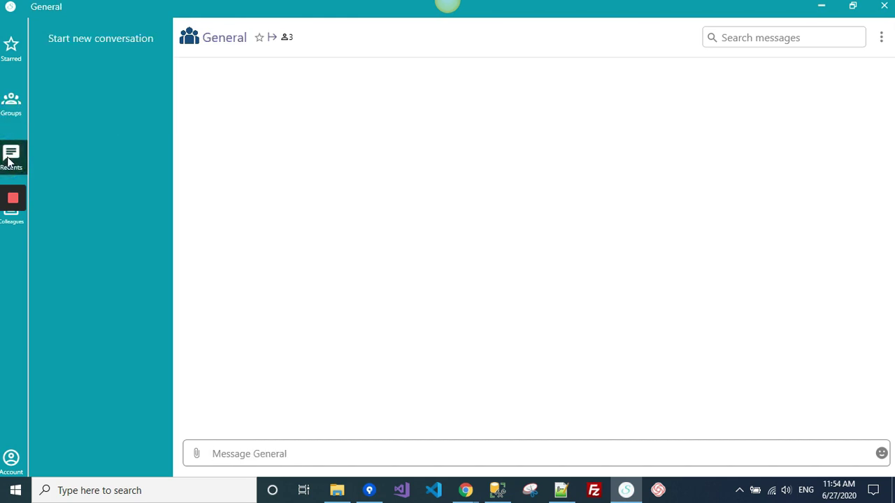
{"action": "left_click", "coordinate": [130, 40]}
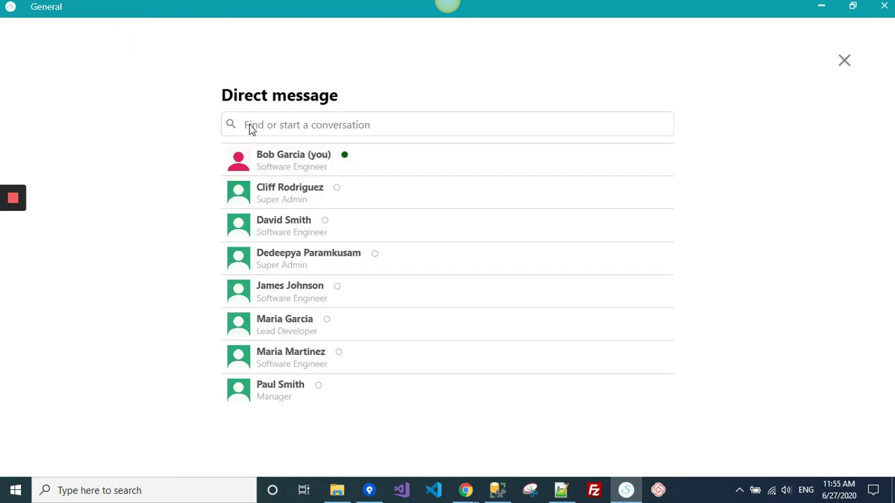
{"action": "left_click", "coordinate": [270, 230]}
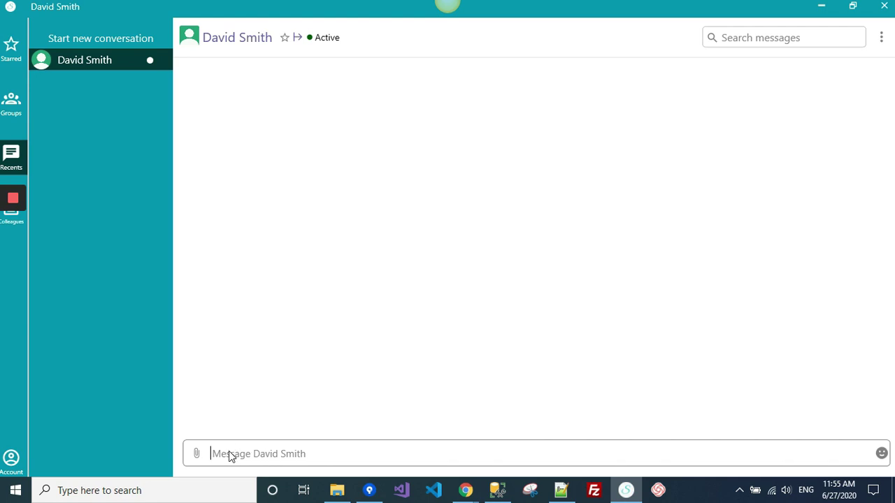
{"action": "type", "text": "Hi David, I hope you are working on Big data backend side of things Can you let me know the Proc name for getting the Big data project data. So that I can connect that to my front end"}
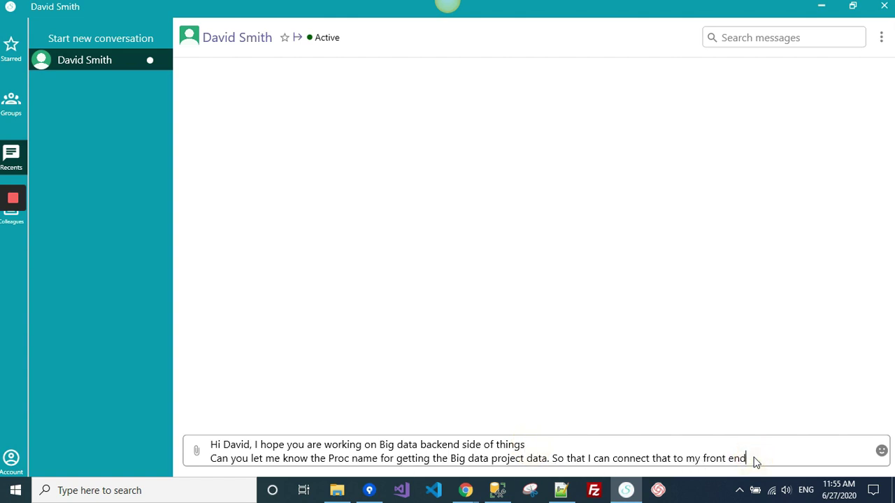
{"action": "key", "text": "Return"}
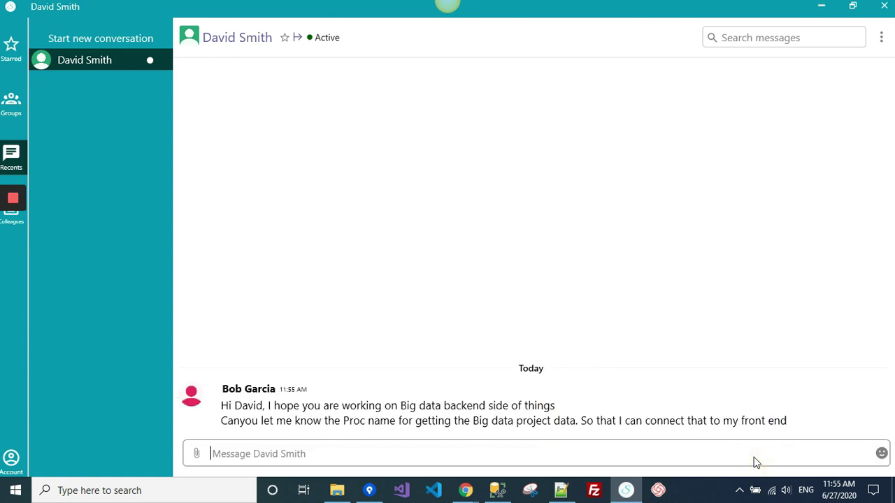
- Reply from the backend engineer's account that the Proc name is USP_GetBigDataDetails, and send an "Okay, Thanks" response from the requesting employee's account
{"action": "key", "text": "alt+Tab"}
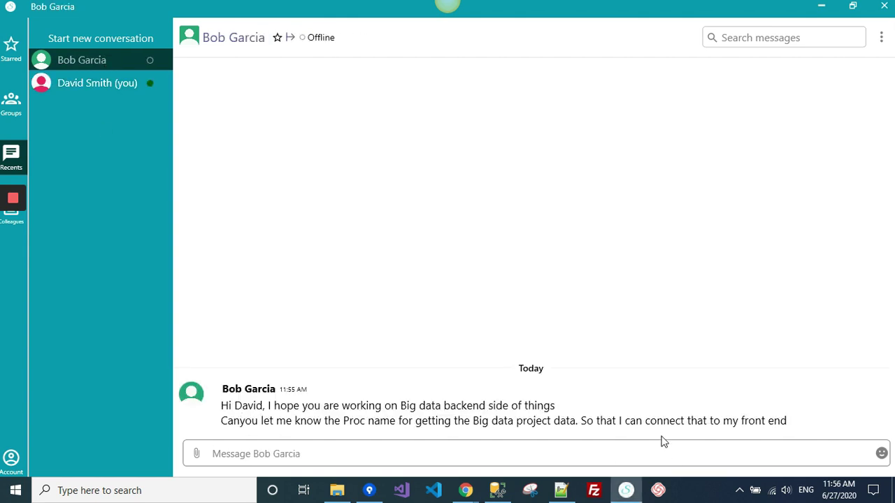
{"action": "left_click", "coordinate": [229, 456]}
{"action": "type", "text": "Sure Bob, It's USP_GetBigDataDetails"}
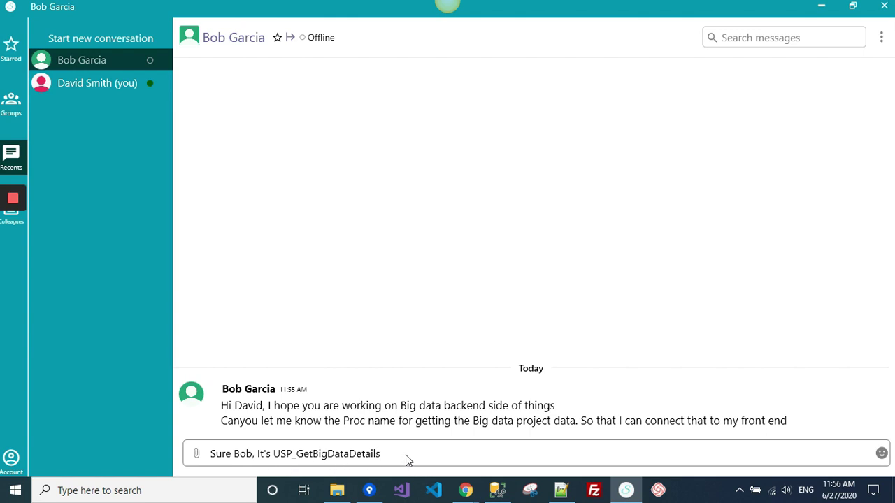
{"action": "key", "text": "Return"}
{"action": "type", "text": "Okay David, Thanks"}
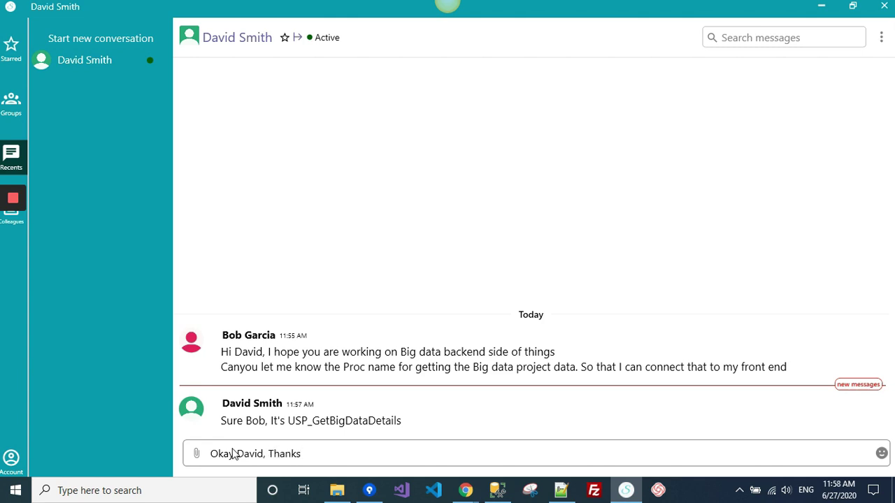
{"action": "key", "text": "Return"}
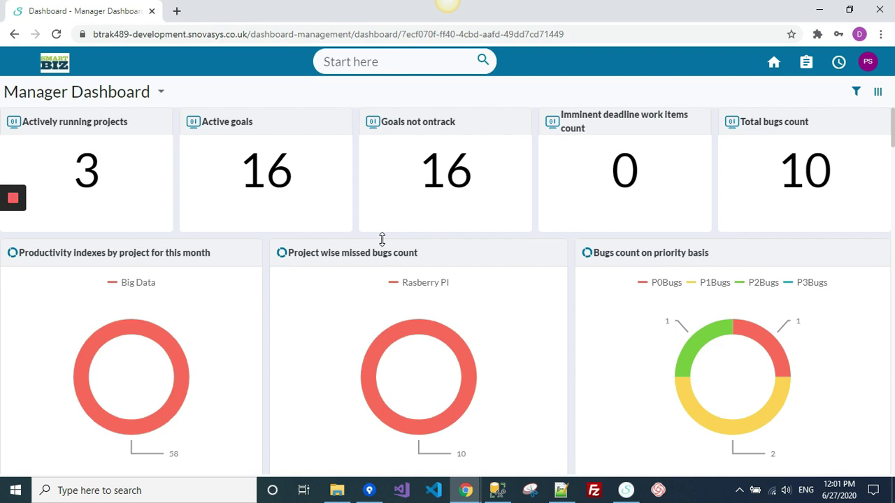
- Review the productivity and bug count charts and the replanned, buggy and delayed goal lists on the Manager Dashboard
{"action": "scroll", "coordinate": [382, 240], "scroll_direction": "down", "scroll_amount": 1}
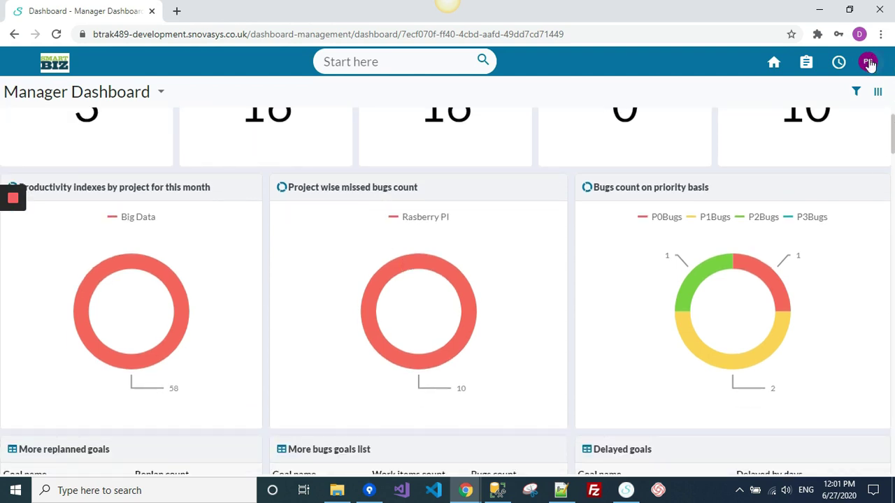
{"action": "left_click", "coordinate": [871, 62]}
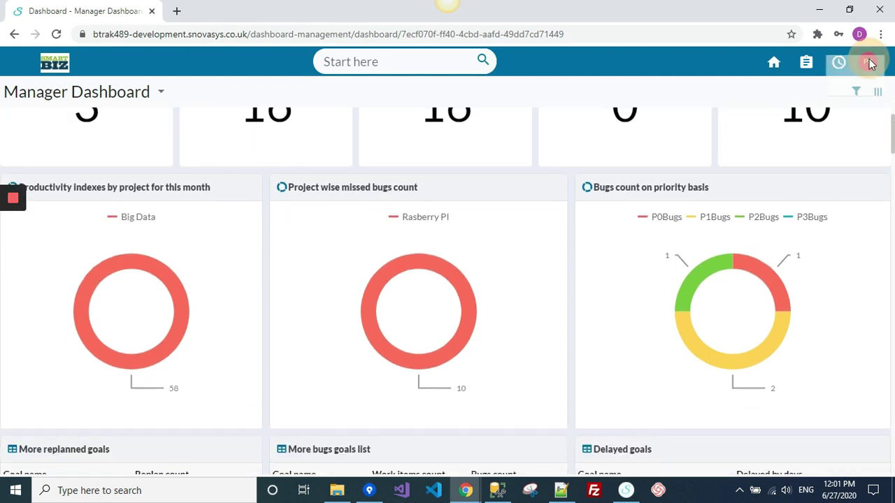
{"action": "left_click", "coordinate": [647, 96]}
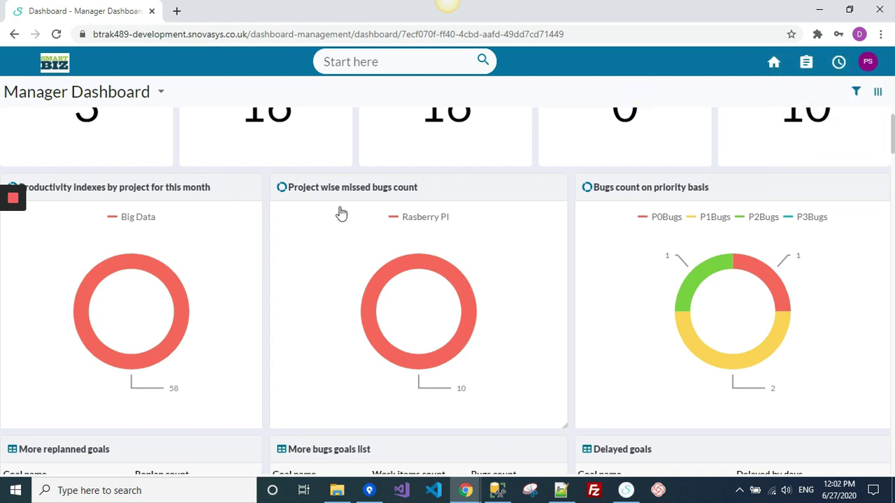
{"action": "scroll", "coordinate": [334, 216], "scroll_direction": "down", "scroll_amount": 2}
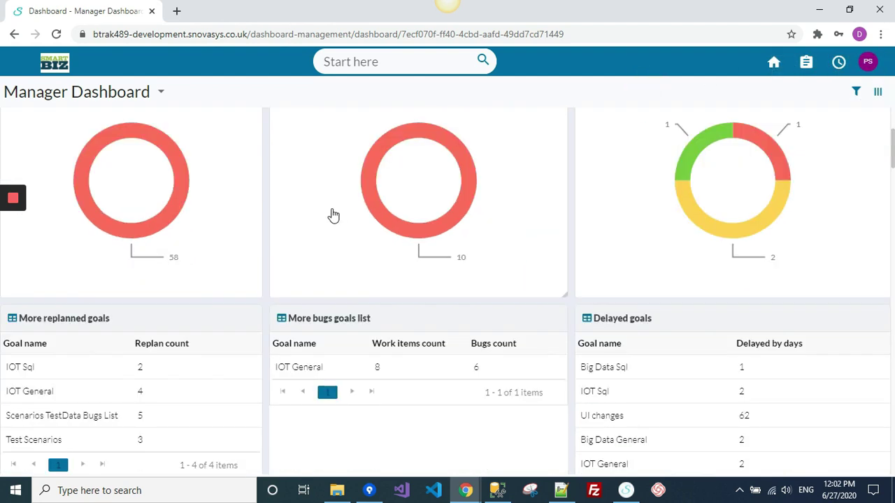
{"action": "scroll", "coordinate": [333, 215], "scroll_direction": "down", "scroll_amount": 1}
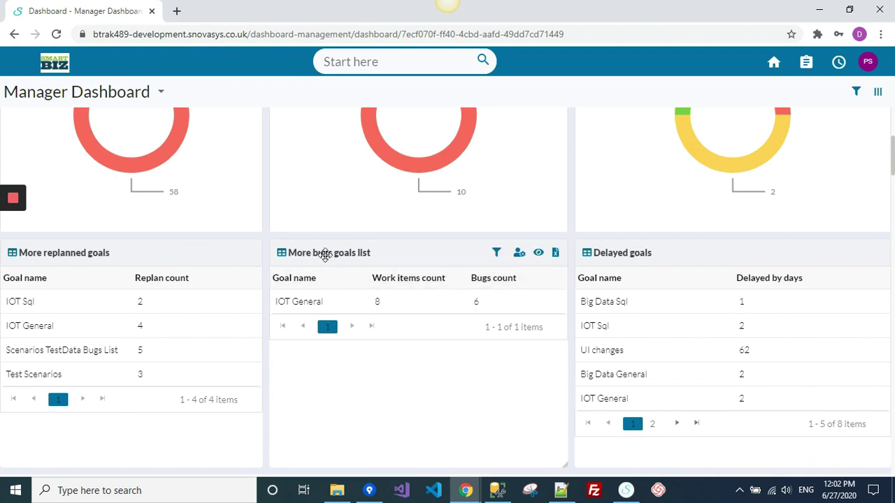
- Open the IOT General goal from the More bugs goals list, examine its work items with deadlines and estimations displayed, and close it
{"action": "left_click", "coordinate": [310, 308]}
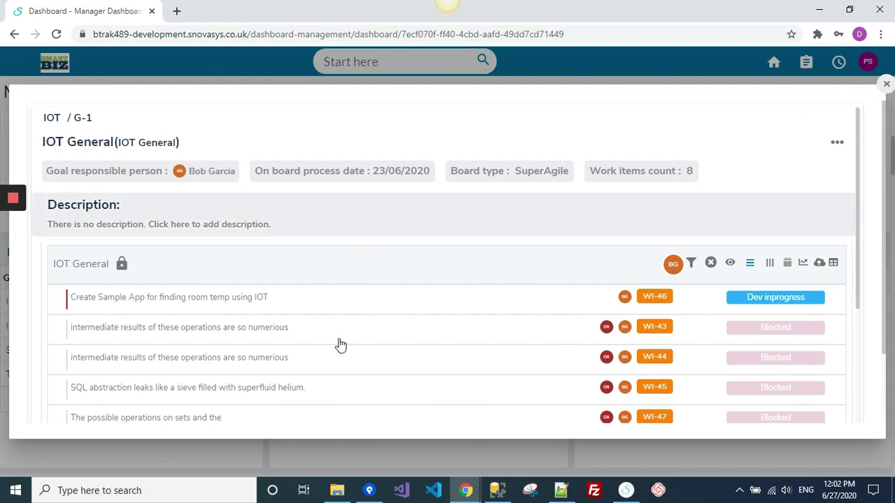
{"action": "scroll", "coordinate": [348, 334], "scroll_direction": "down", "scroll_amount": 1}
{"action": "scroll", "coordinate": [348, 334], "scroll_direction": "down", "scroll_amount": 4}
{"action": "scroll", "coordinate": [634, 319], "scroll_direction": "up", "scroll_amount": 4}
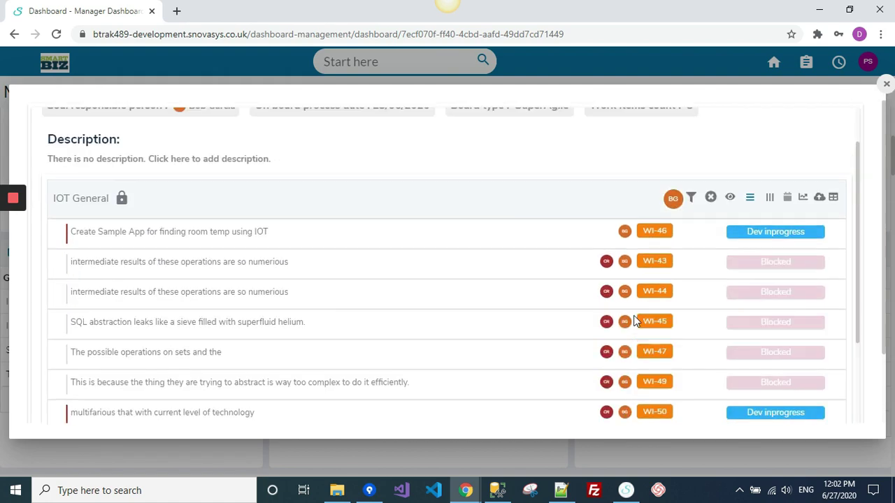
{"action": "left_click", "coordinate": [730, 197]}
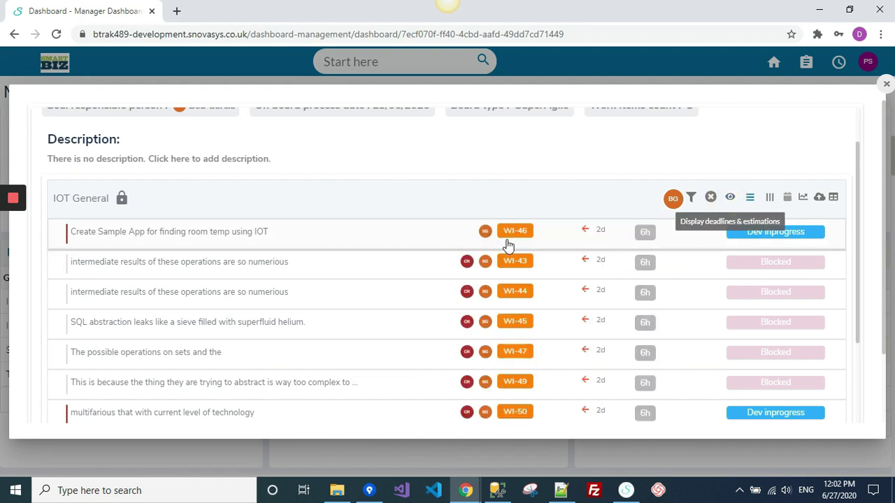
{"action": "scroll", "coordinate": [509, 244], "scroll_direction": "down", "scroll_amount": 3}
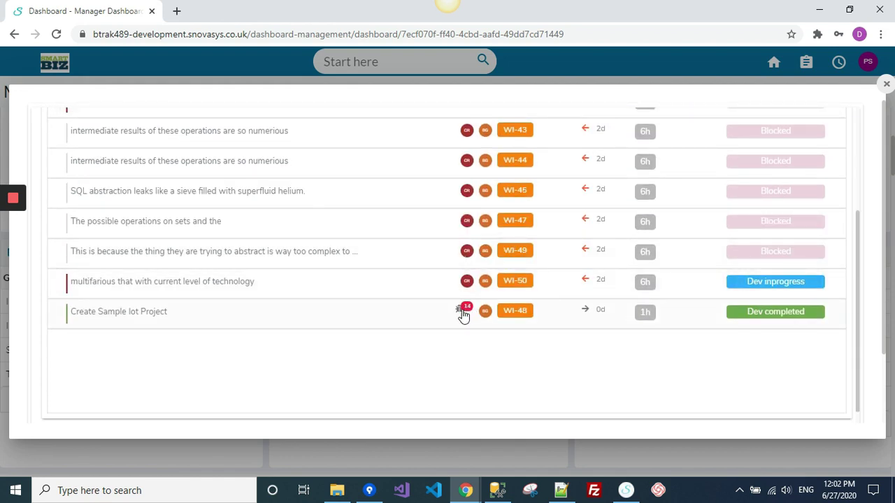
{"action": "scroll", "coordinate": [557, 318], "scroll_direction": "up", "scroll_amount": 5}
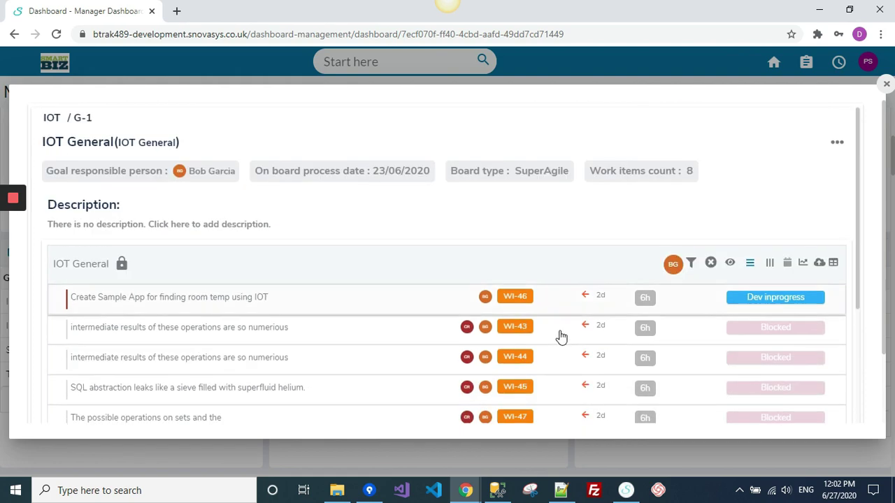
{"action": "left_click", "coordinate": [887, 84]}
{"action": "scroll", "coordinate": [332, 268], "scroll_direction": "down", "scroll_amount": 2}
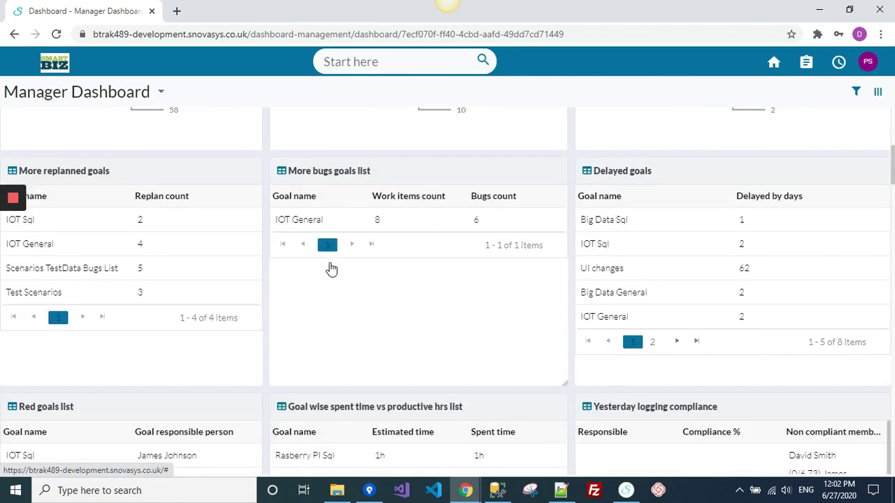
{"action": "scroll", "coordinate": [331, 267], "scroll_direction": "down", "scroll_amount": 1}
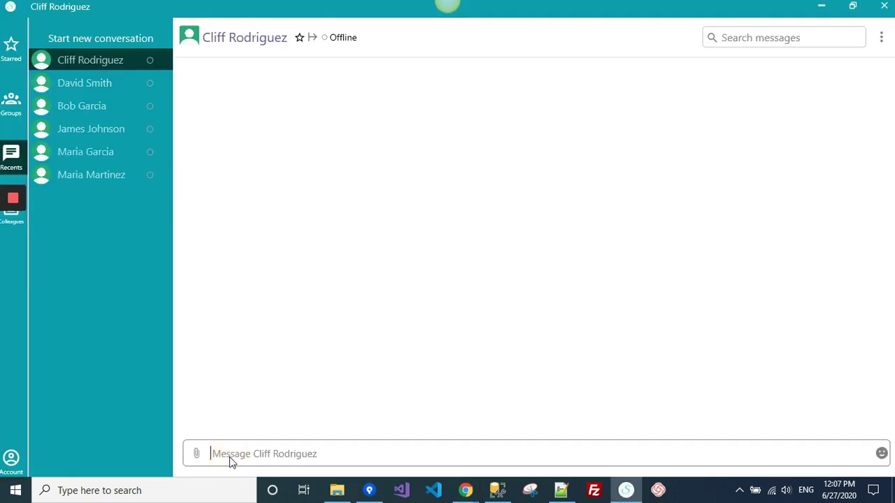
- Message the Super Admin from the manager's account about an employee's low productivity, asking to enable the activity tracker for that employee
{"action": "type", "text": "Hi Cliff, I am going through my projects red goals and productivity side of things, It seems that bob's productivity was too low. Can you please have a look and enable the activity tracker for him. So that I will be able to know what's wrong with him in his work."}
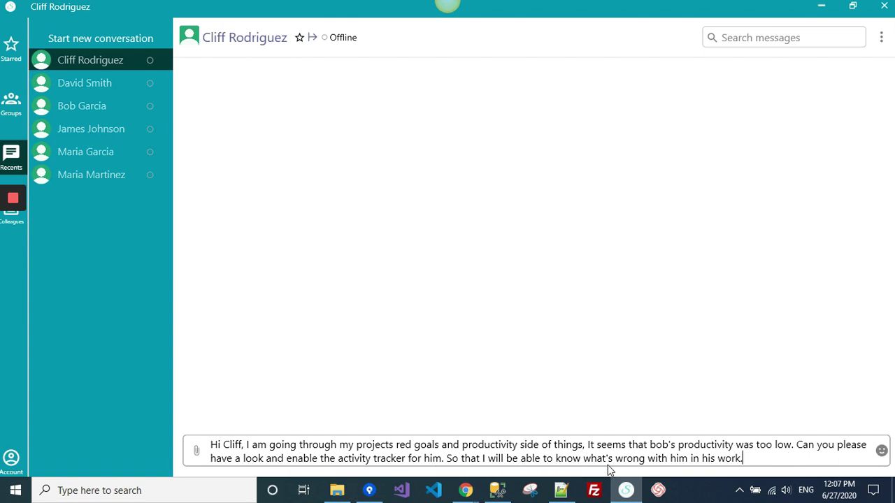
{"action": "left_click", "coordinate": [638, 462]}
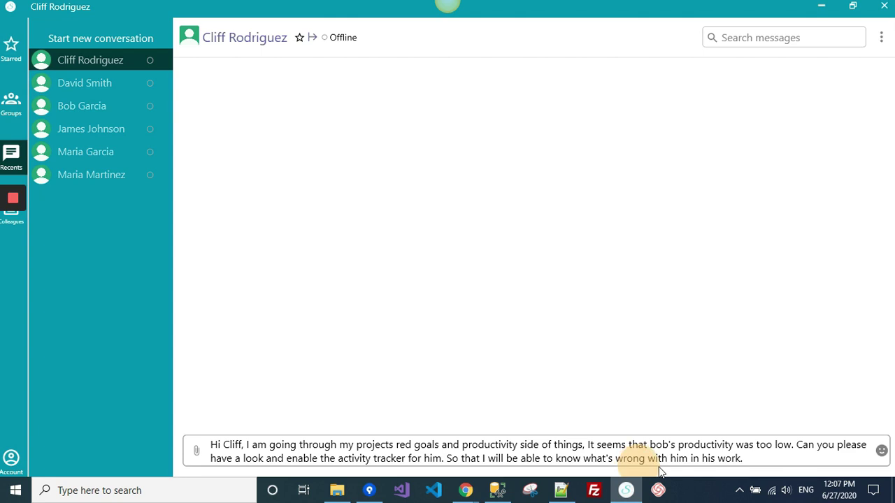
{"action": "left_click", "coordinate": [756, 462]}
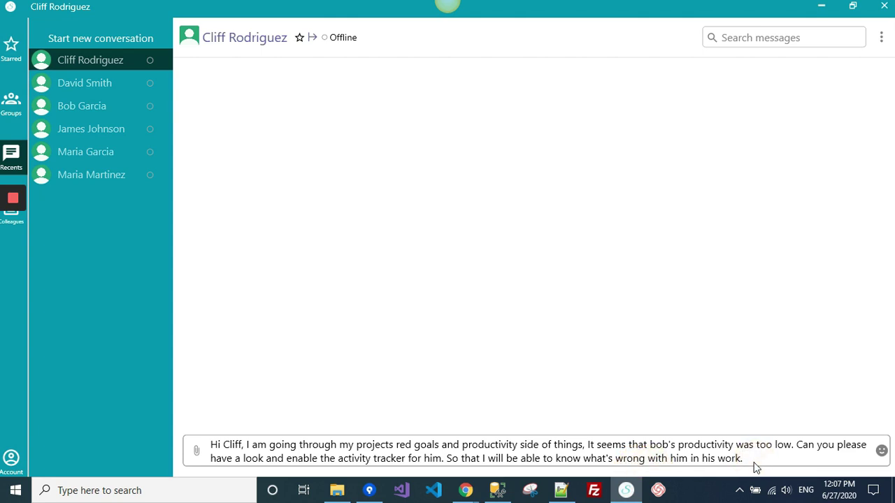
{"action": "key", "text": "Return"}
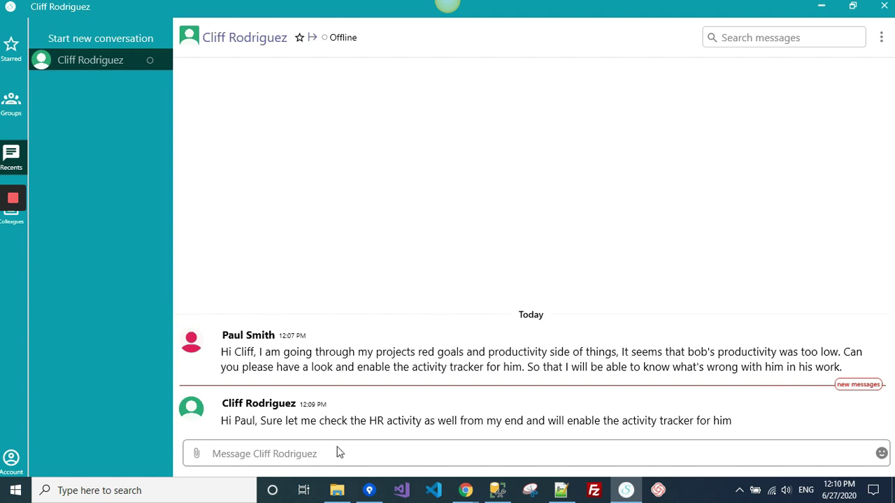
- Answer the Super Admin's reply in the conversation with "Sure thanks"
{"action": "left_click", "coordinate": [228, 452]}
{"action": "type", "text": "Sure thanks"}
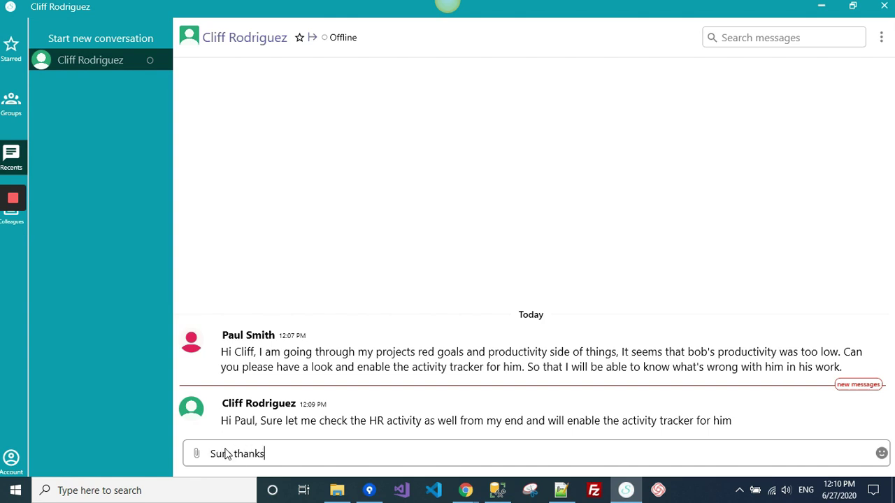
{"action": "key", "text": "Return"}
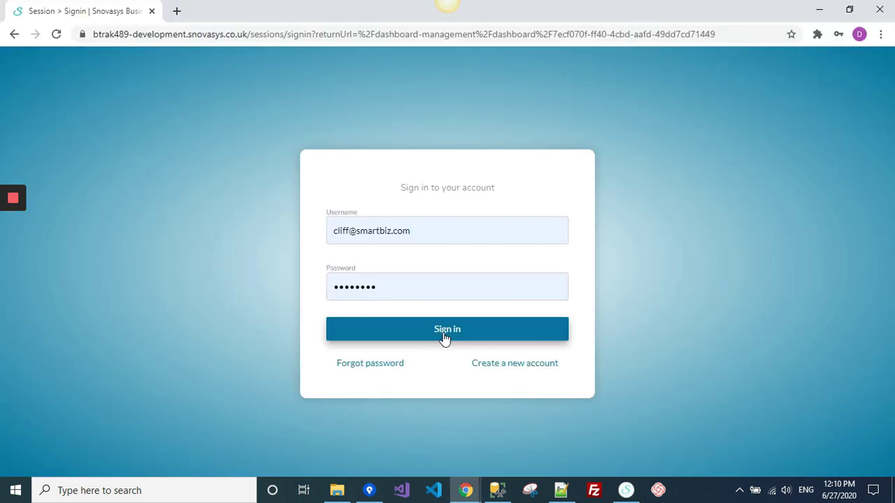
- Sign in to the business suite with the Super Admin account and review the productivity widgets and late employees lists on the Administrator Dashboard
{"action": "left_click", "coordinate": [444, 330]}
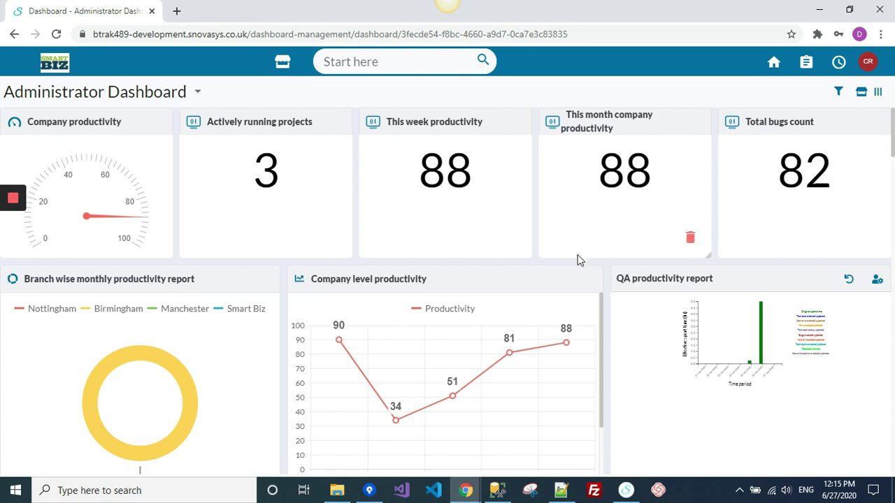
{"action": "scroll", "coordinate": [600, 279], "scroll_direction": "down", "scroll_amount": 2}
{"action": "scroll", "coordinate": [601, 277], "scroll_direction": "down", "scroll_amount": 2}
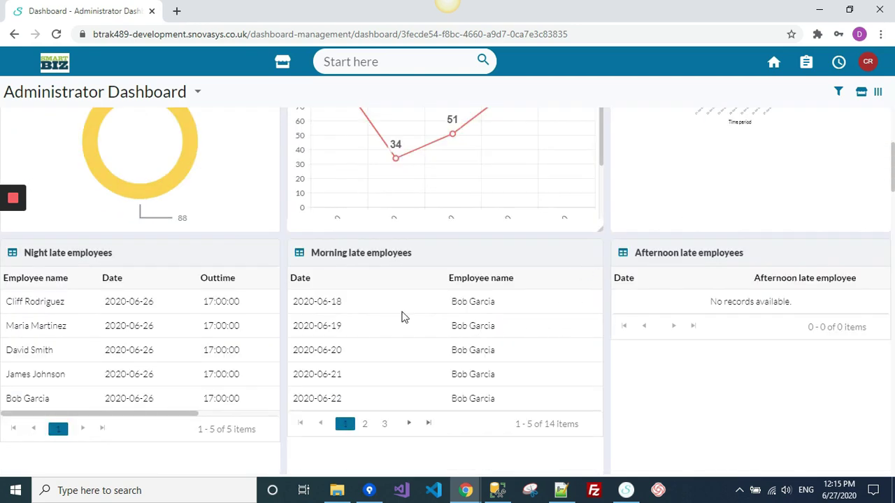
{"action": "scroll", "coordinate": [322, 273], "scroll_direction": "down", "scroll_amount": 2}
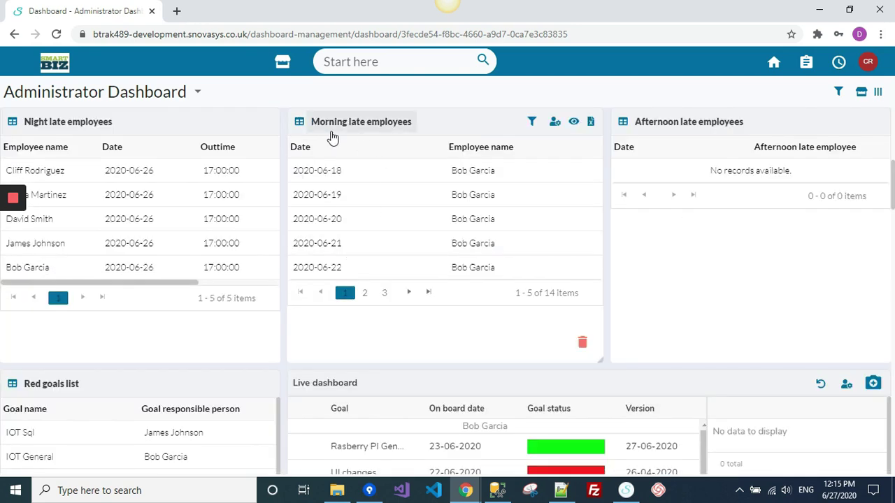
{"action": "mouse_move", "coordinate": [391, 132]}
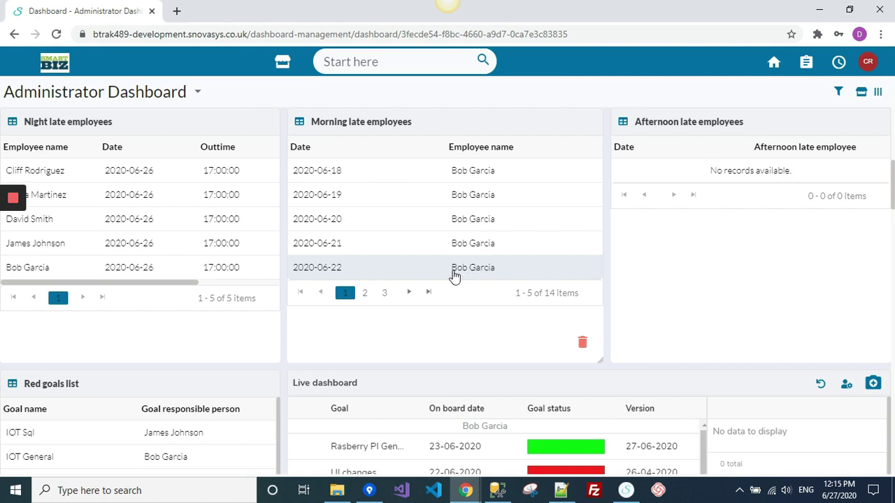
- Examine the Red goals list, the Live dashboard goal statuses and the Spent time vs productive time list on the Administrator Dashboard
{"action": "scroll", "coordinate": [367, 308], "scroll_direction": "down", "scroll_amount": 3}
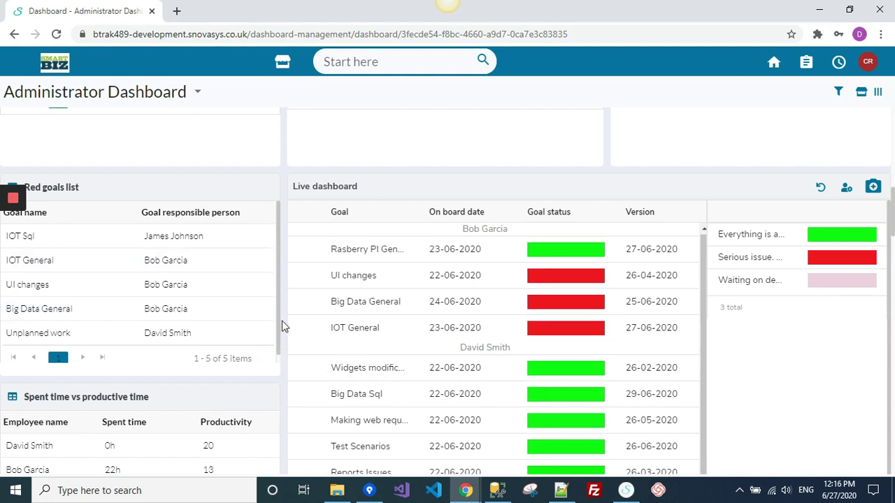
{"action": "scroll", "coordinate": [307, 327], "scroll_direction": "down", "scroll_amount": 1}
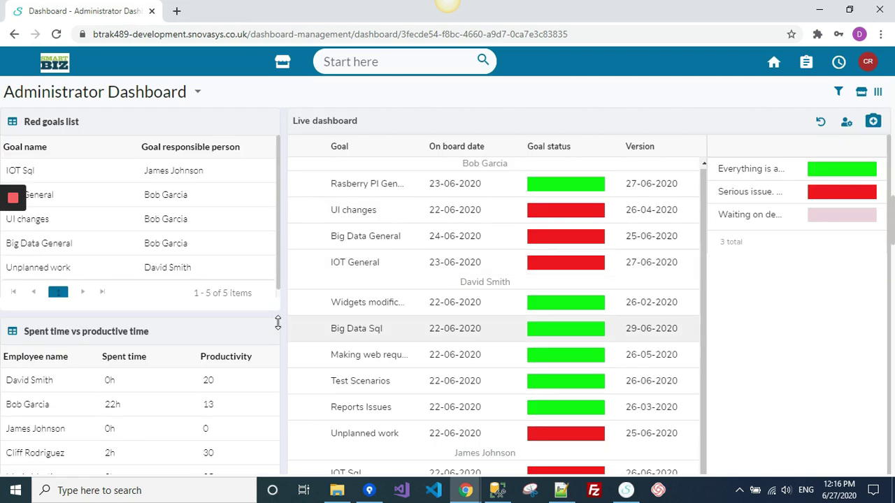
{"action": "scroll", "coordinate": [308, 326], "scroll_direction": "down", "scroll_amount": 1}
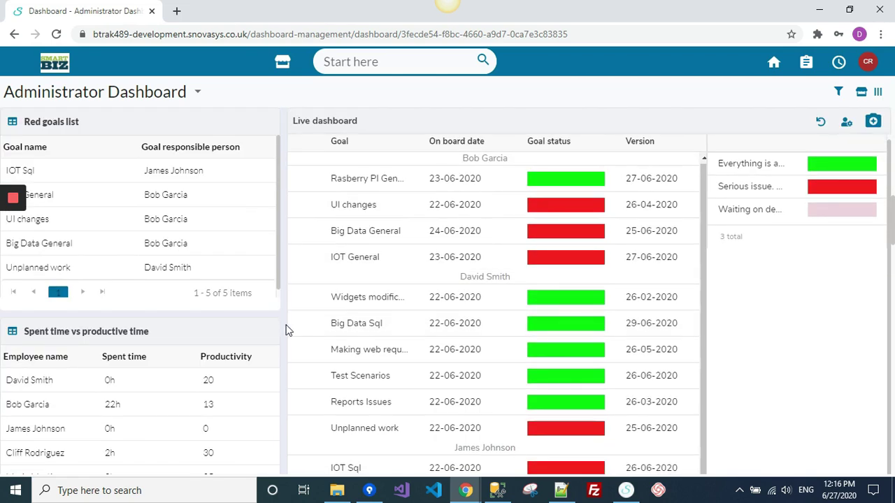
{"action": "scroll", "coordinate": [289, 326], "scroll_direction": "down", "scroll_amount": 1}
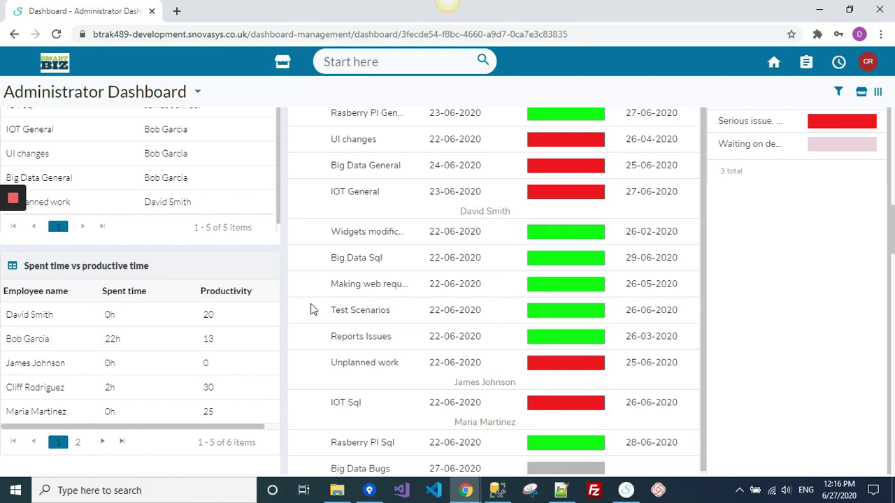
- Examine the Lates trend graph, Least spent time employees and Yesterday logging compliance widgets on the Administrator Dashboard
{"action": "scroll", "coordinate": [293, 310], "scroll_direction": "down", "scroll_amount": 10}
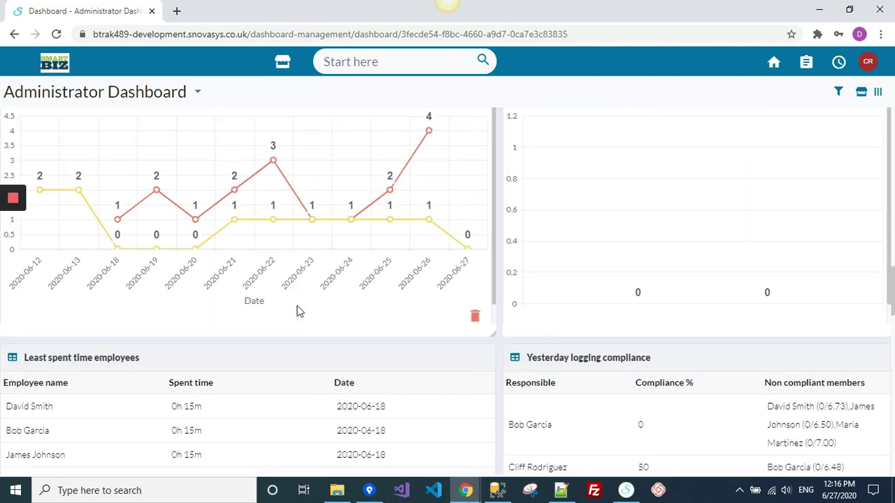
{"action": "scroll", "coordinate": [314, 352], "scroll_direction": "down", "scroll_amount": 2}
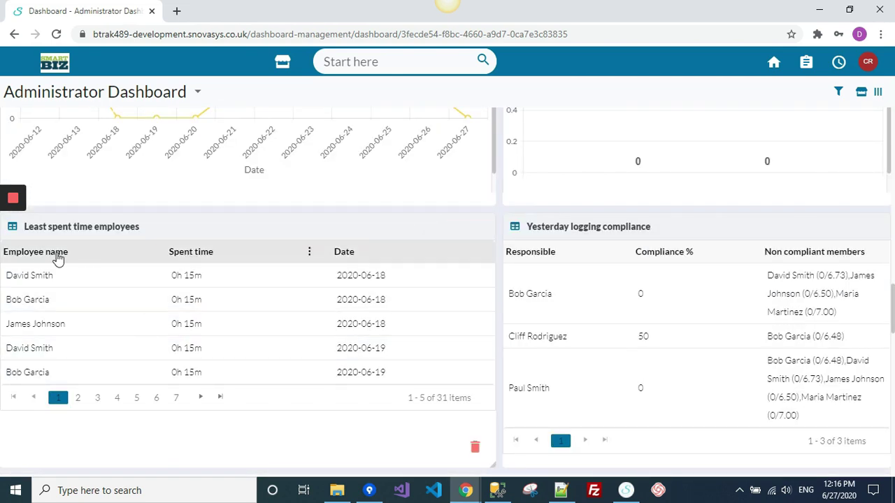
{"action": "mouse_move", "coordinate": [116, 236]}
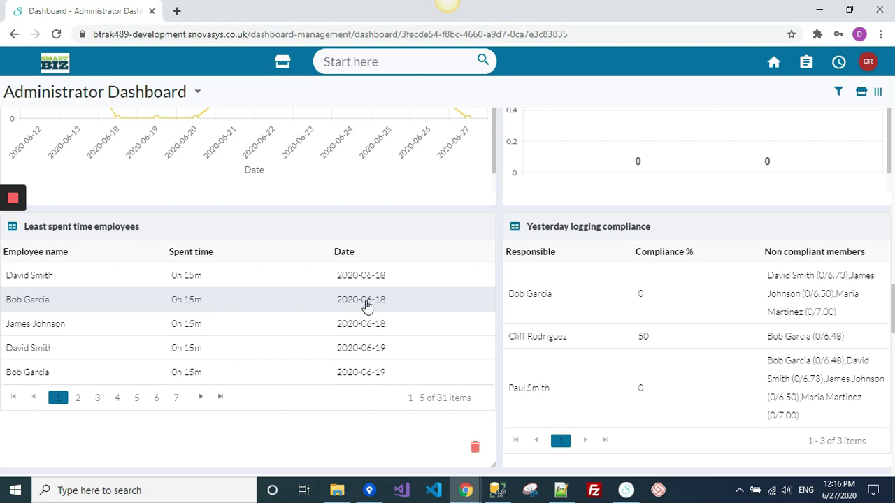
{"action": "scroll", "coordinate": [364, 252], "scroll_direction": "up", "scroll_amount": 3}
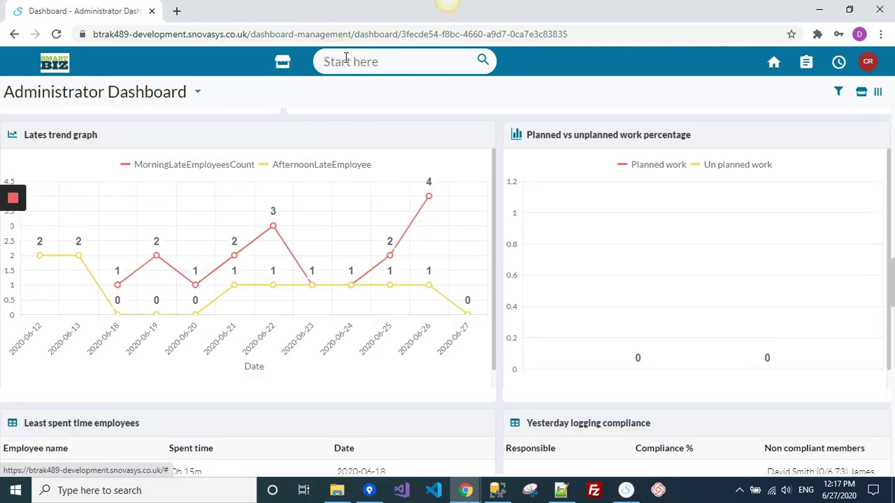
- Go to the HR application and open the tracking settings of the first employee in the Employees list
{"action": "left_click", "coordinate": [345, 60]}
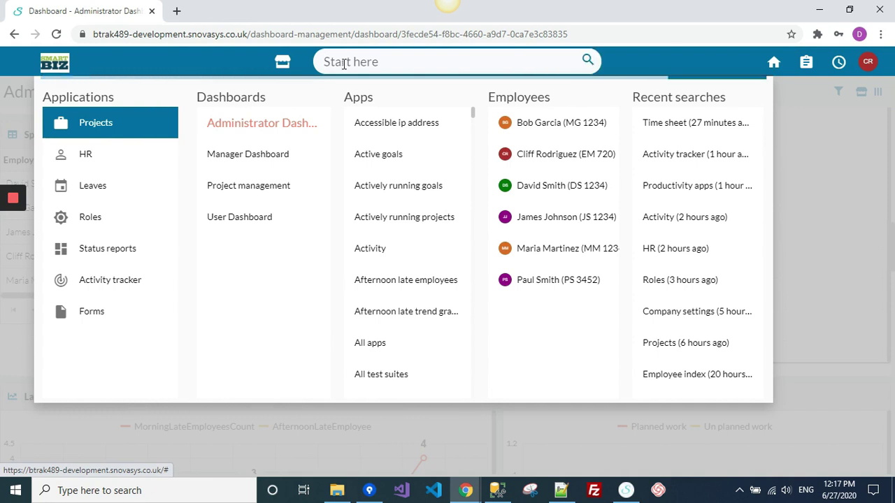
{"action": "left_click", "coordinate": [85, 155]}
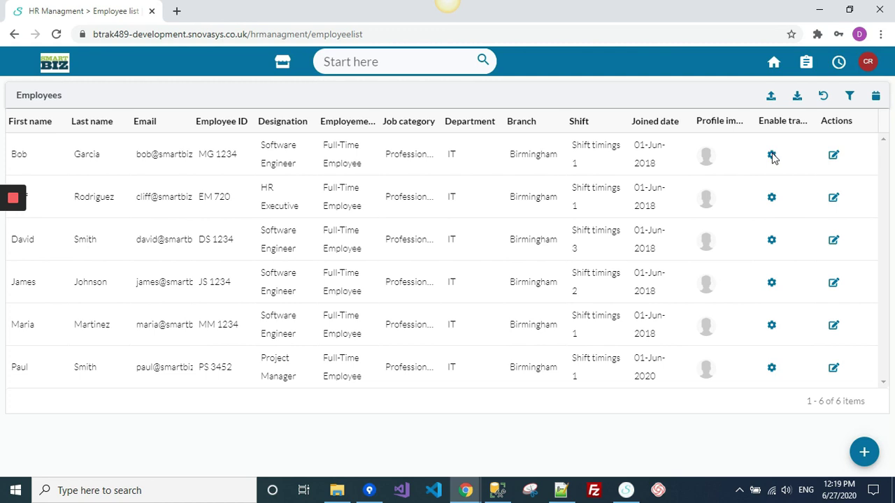
{"action": "left_click", "coordinate": [772, 155]}
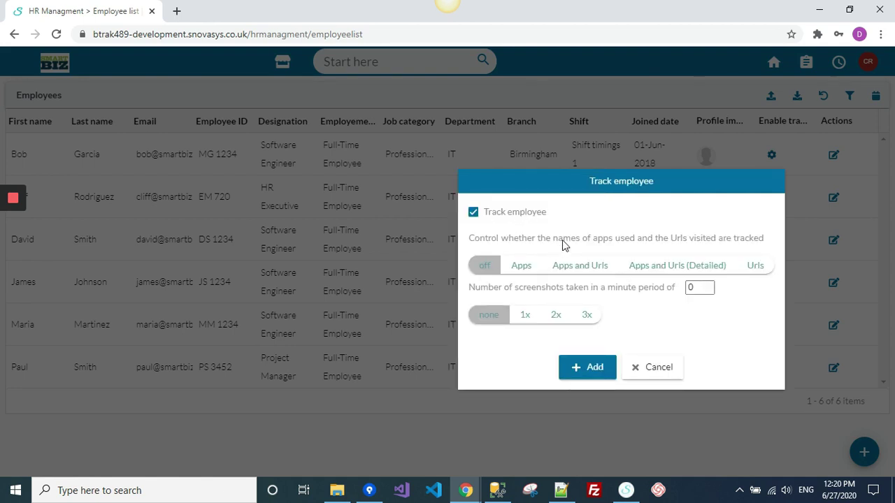
- Track the employee's Apps and Urls (Detailed) with 1x screenshots in a minute period of 3, and add the tracking settings
{"action": "left_click", "coordinate": [662, 271]}
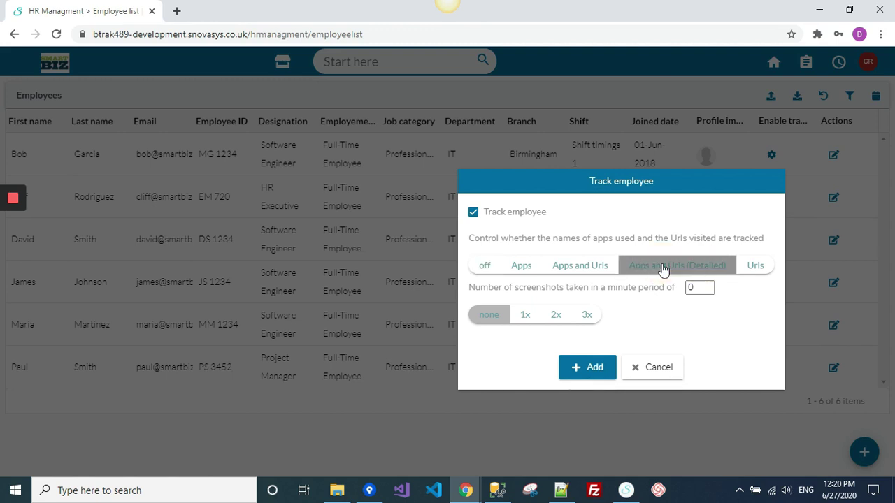
{"action": "left_click", "coordinate": [698, 287]}
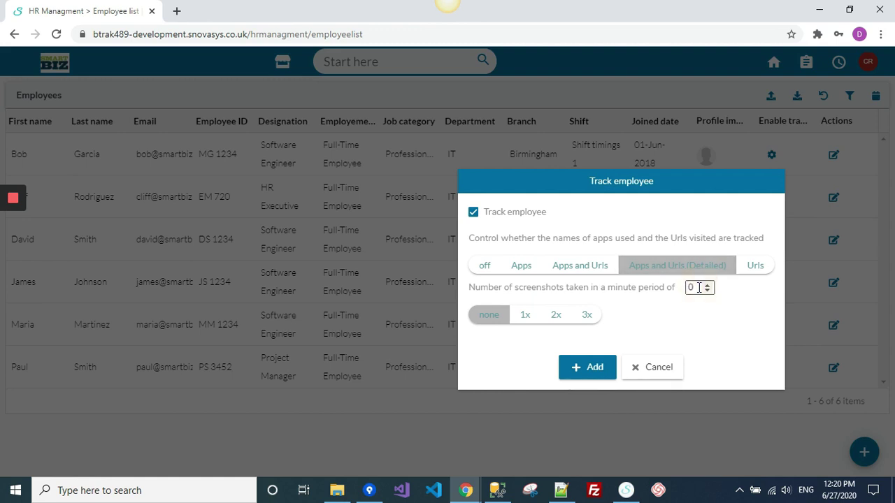
{"action": "left_click", "coordinate": [697, 286]}
{"action": "left_click", "coordinate": [530, 320]}
{"action": "left_click", "coordinate": [529, 321]}
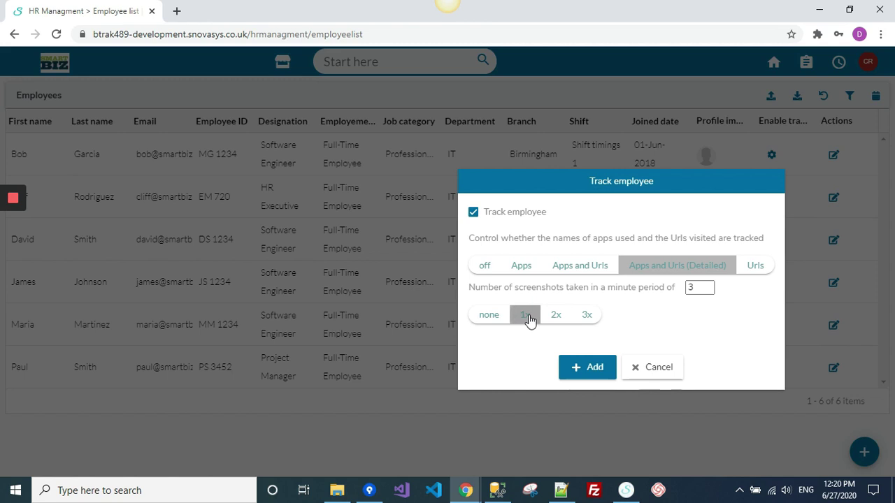
{"action": "left_click", "coordinate": [587, 370]}
{"action": "left_click", "coordinate": [587, 371]}
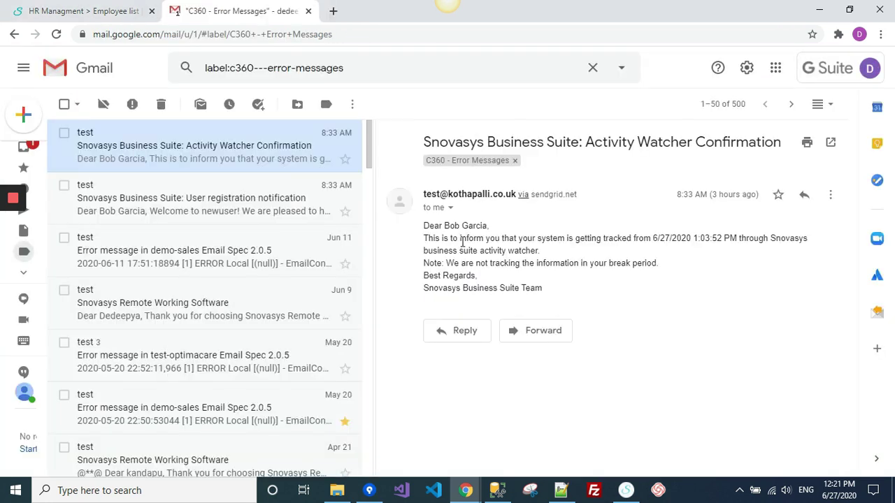
- Check the tracking start date and time in the Activity Watcher Confirmation email in Gmail
{"action": "left_click_drag", "start_coordinate": [603, 238], "coordinate": [709, 241]}
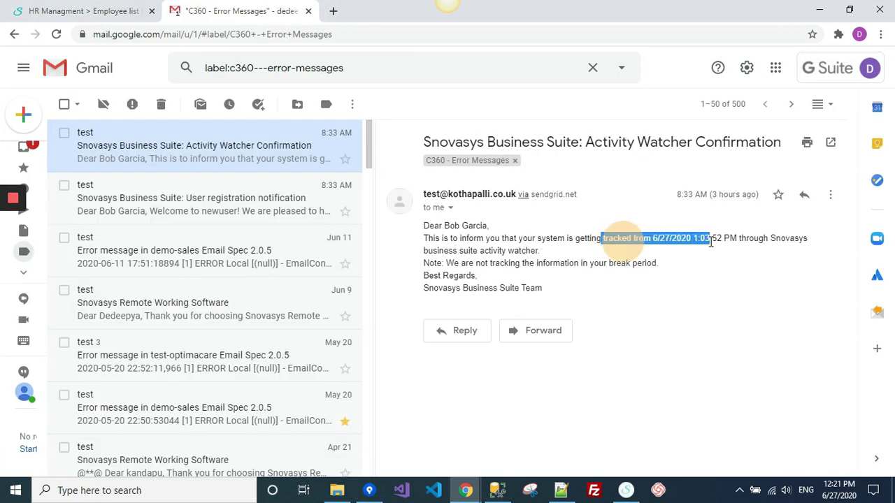
{"action": "left_click", "coordinate": [731, 265]}
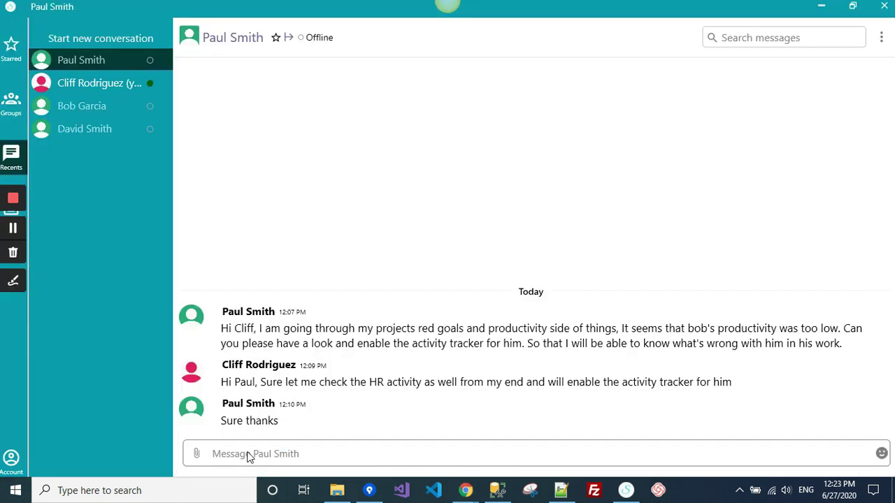
- Message the manager in the team chat that tracking is enabled for the employee, should be followed up, and that things seem odd here too
{"action": "type", "text": "Paul, I have enabled tracking for Bob now. Please track the things at your end."}
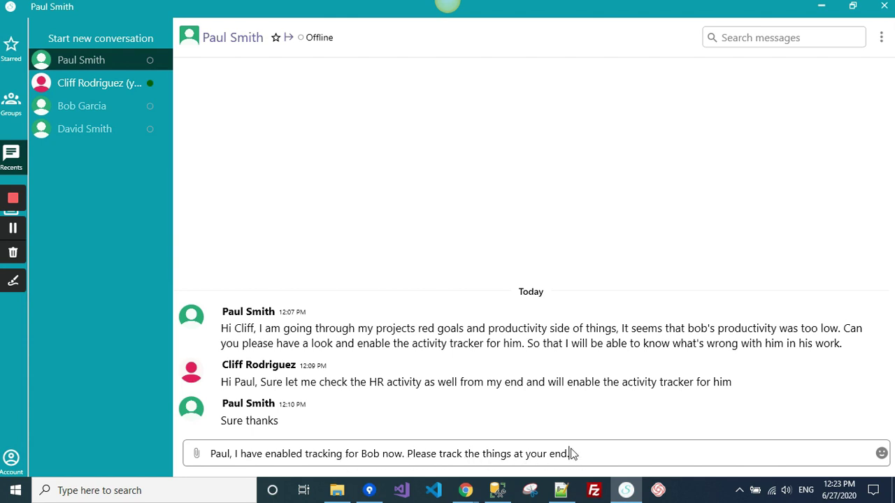
{"action": "key", "text": "Return"}
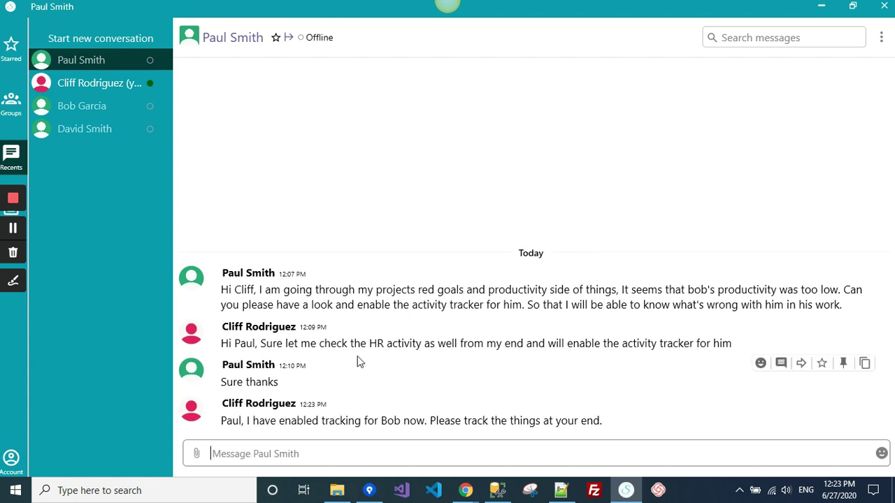
{"action": "type", "text": "I"}
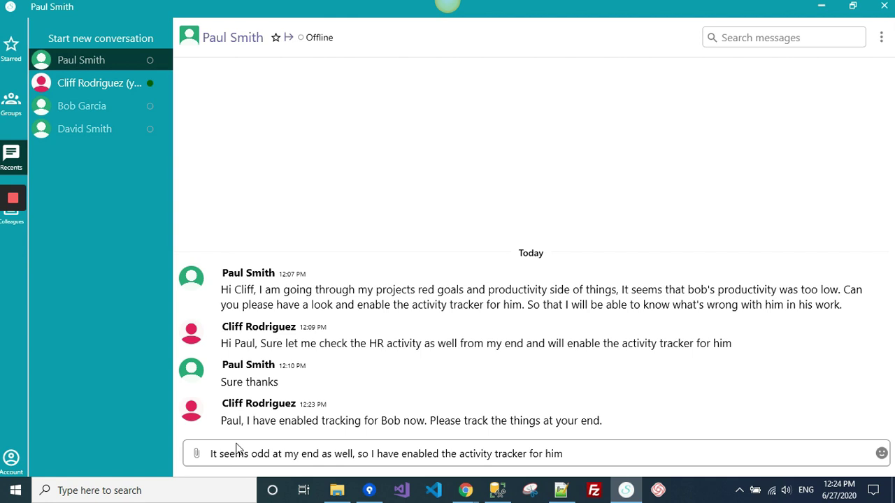
{"action": "key", "text": "Return"}
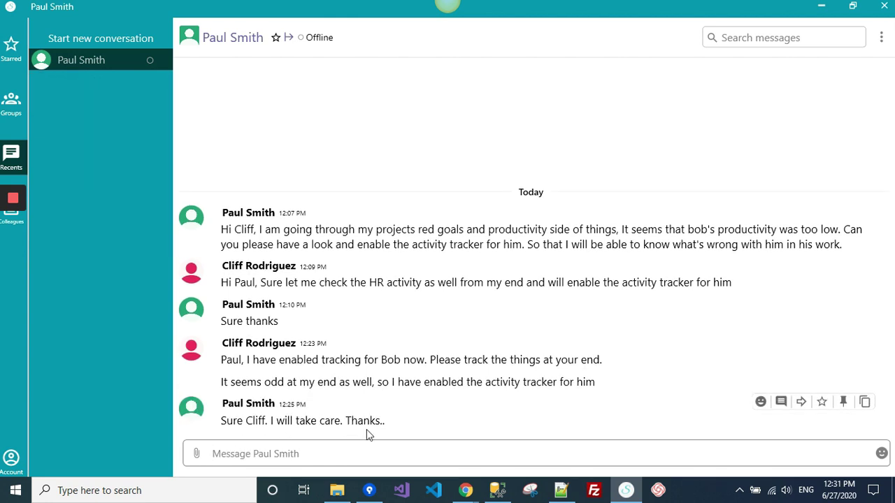
- Switch from the chat to the manager's account in the business suite and open the Activity tracker application
{"action": "left_click", "coordinate": [625, 491]}
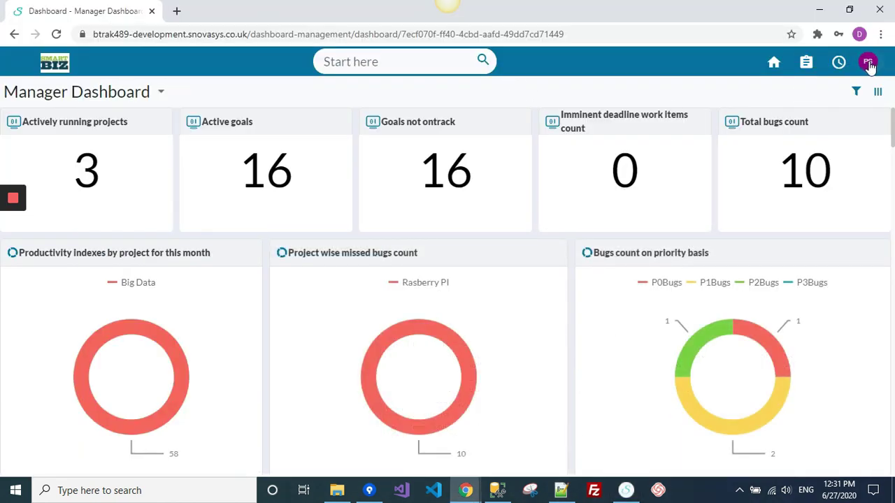
{"action": "left_click", "coordinate": [362, 61]}
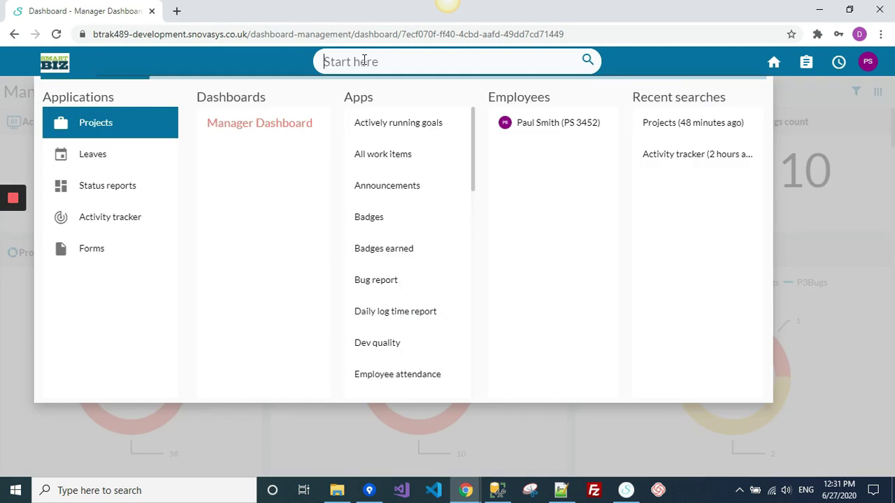
{"action": "left_click", "coordinate": [109, 218]}
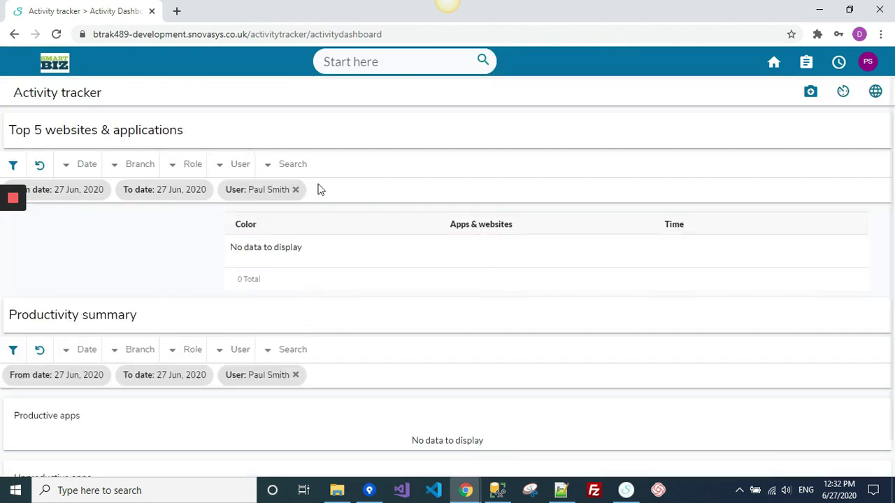
- Replace the manager with the tracked employee in the user filter of Top 5 websites & applications
{"action": "left_click", "coordinate": [296, 190]}
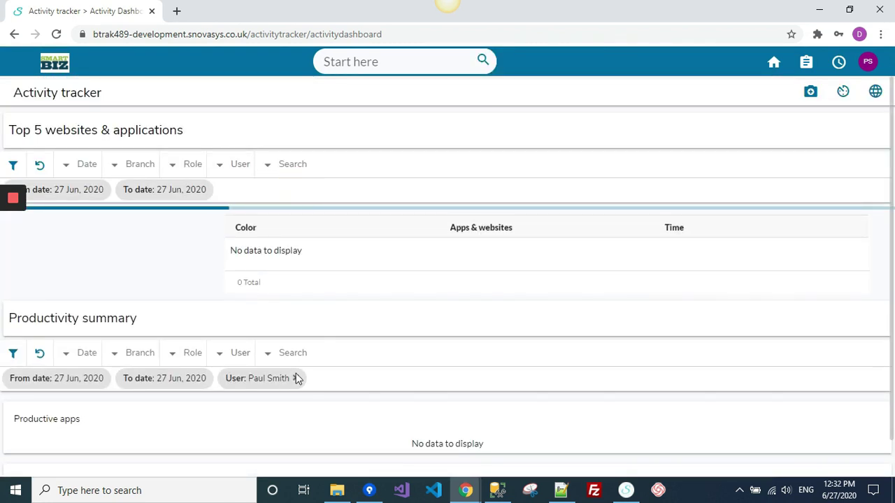
{"action": "left_click", "coordinate": [218, 166]}
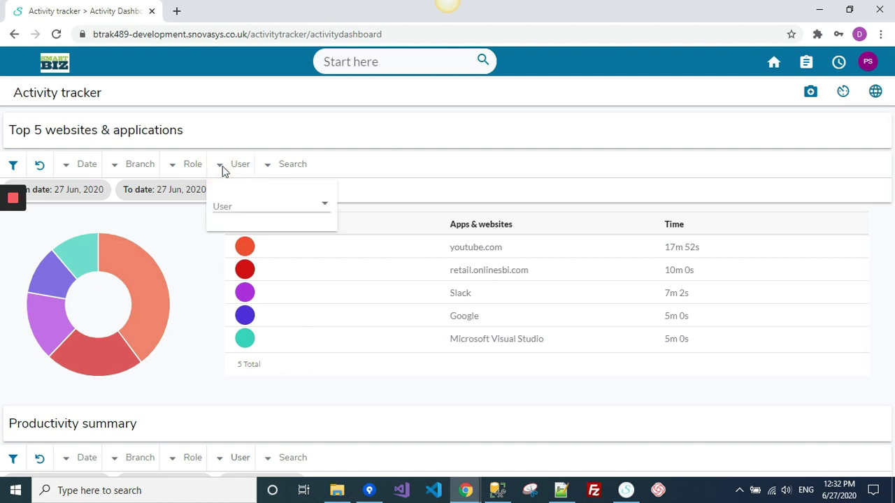
{"action": "left_click", "coordinate": [247, 214]}
{"action": "left_click", "coordinate": [246, 209]}
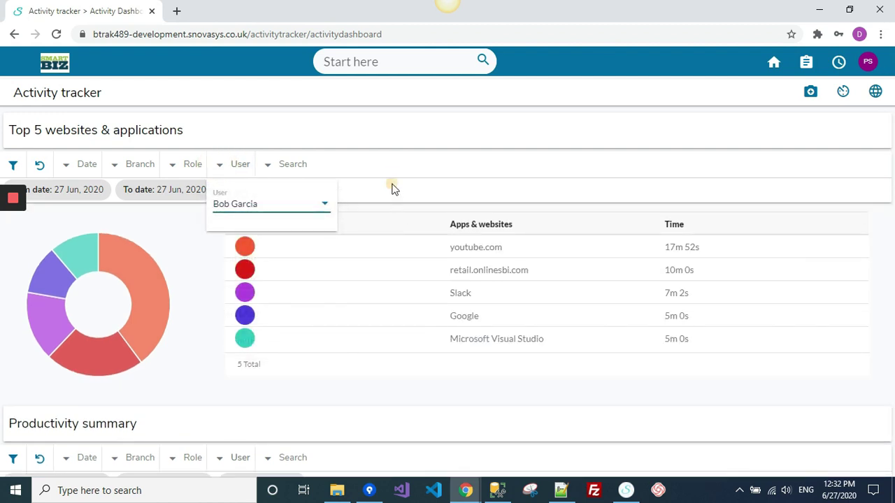
{"action": "left_click", "coordinate": [387, 256]}
- Replace the manager with the tracked employee in the user filter of the Productivity summary
{"action": "scroll", "coordinate": [385, 256], "scroll_direction": "down", "scroll_amount": 2}
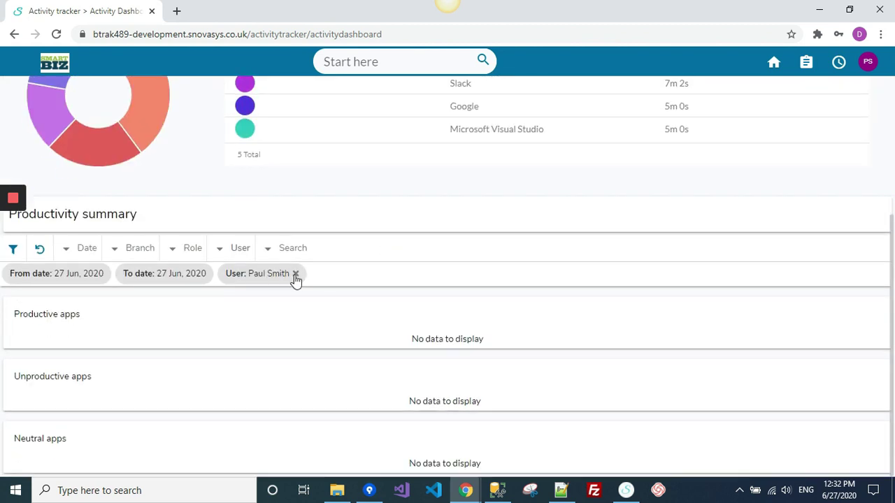
{"action": "left_click", "coordinate": [295, 274]}
{"action": "left_click", "coordinate": [233, 248]}
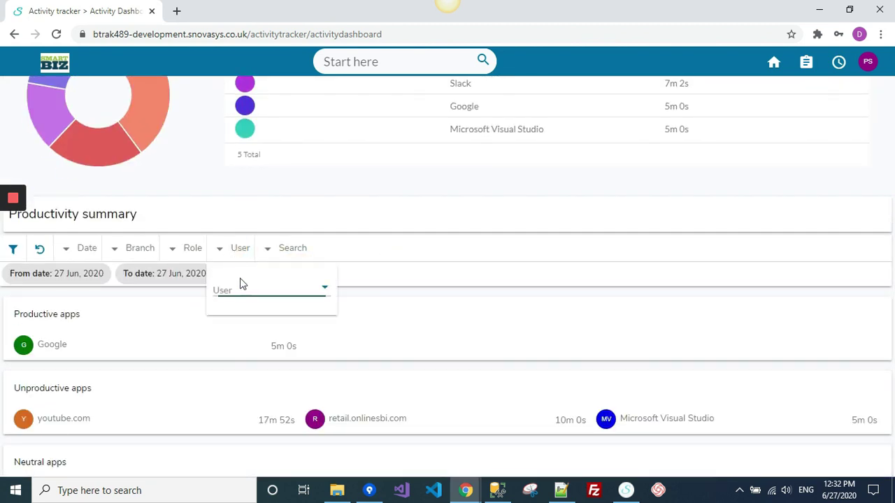
{"action": "left_click", "coordinate": [242, 287]}
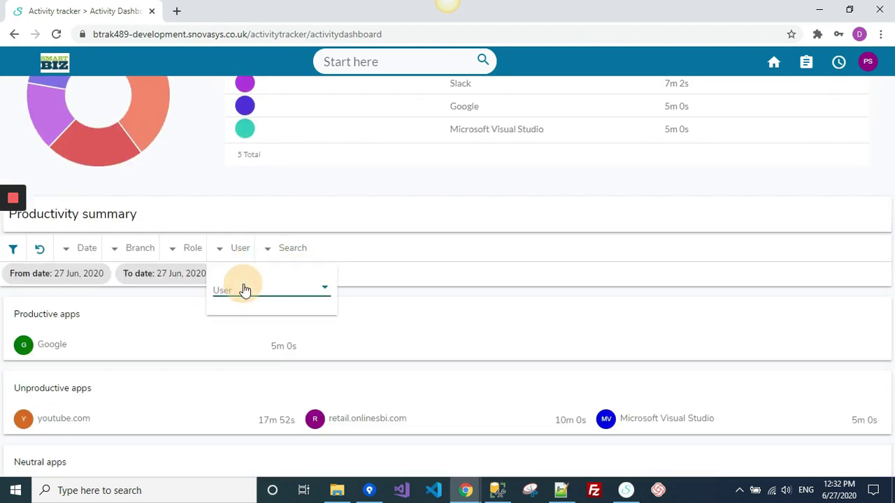
{"action": "left_click", "coordinate": [412, 276]}
{"action": "left_click", "coordinate": [412, 275]}
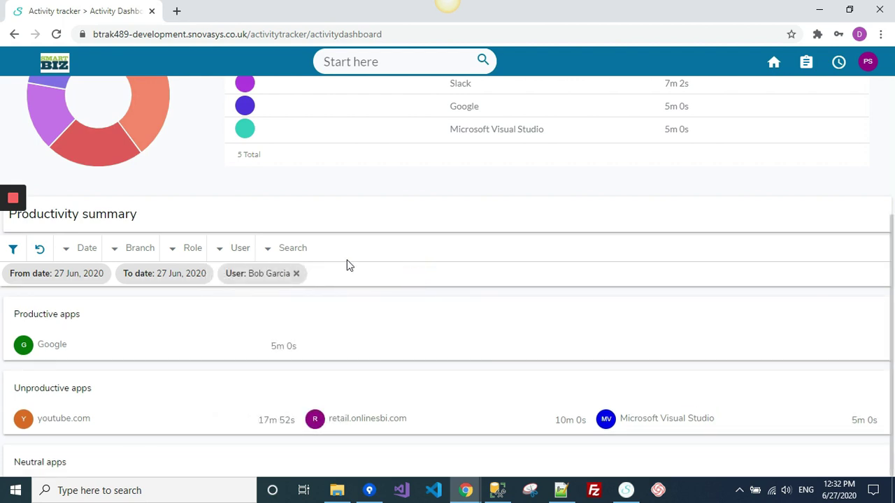
- Review the employee's top 5 websites and applications and the productive, unproductive and neutral apps in the Productivity summary
{"action": "scroll", "coordinate": [350, 266], "scroll_direction": "up", "scroll_amount": 3}
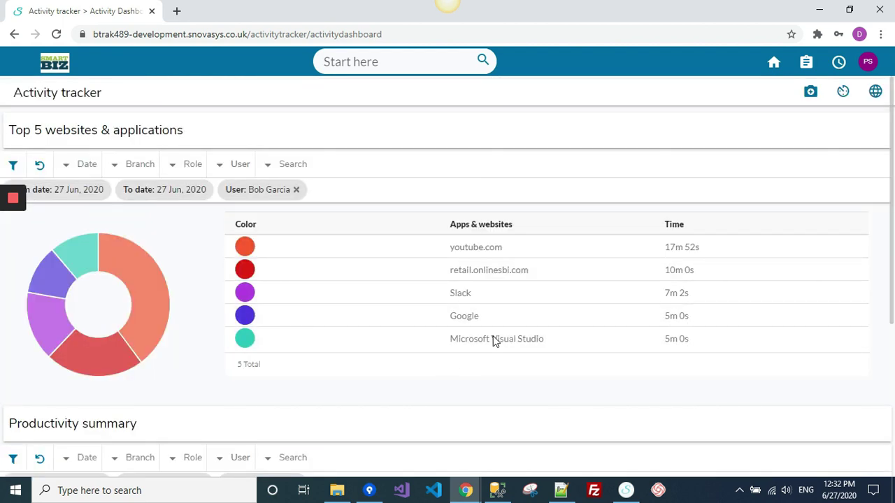
{"action": "scroll", "coordinate": [450, 302], "scroll_direction": "down", "scroll_amount": 4}
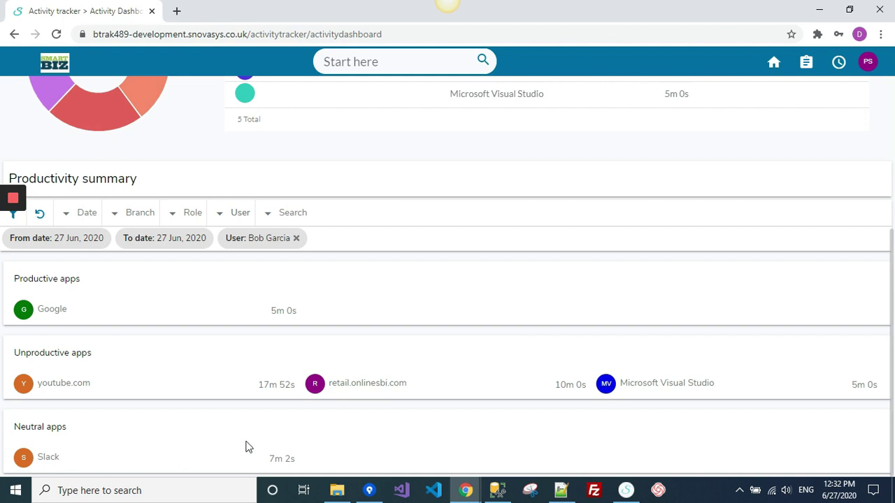
{"action": "scroll", "coordinate": [251, 399], "scroll_direction": "up", "scroll_amount": 4}
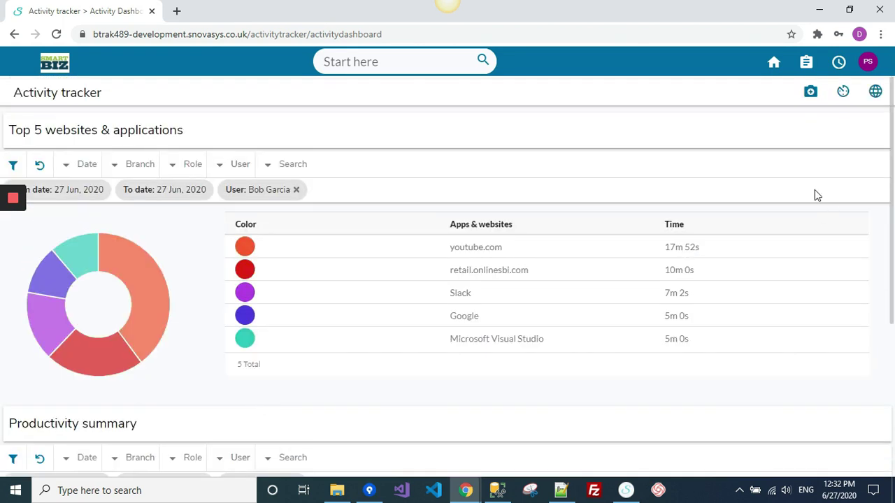
- Open the activity Screenshots page for the tracked employee and view the three latest screenshots of 27/6/2020 enlarged
{"action": "left_click", "coordinate": [811, 92]}
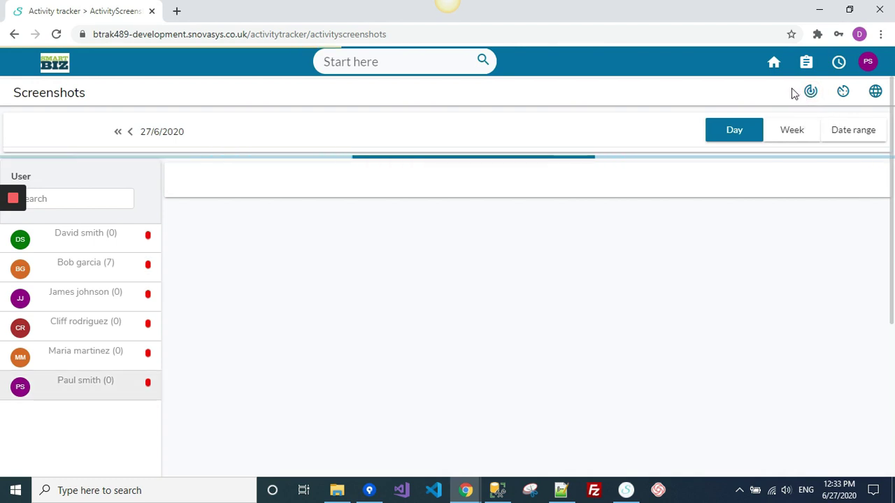
{"action": "left_click", "coordinate": [82, 265]}
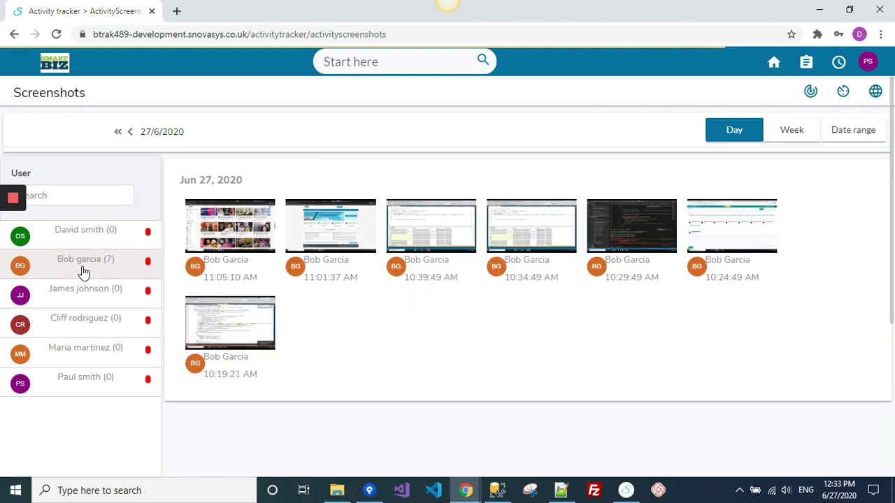
{"action": "left_click", "coordinate": [222, 240]}
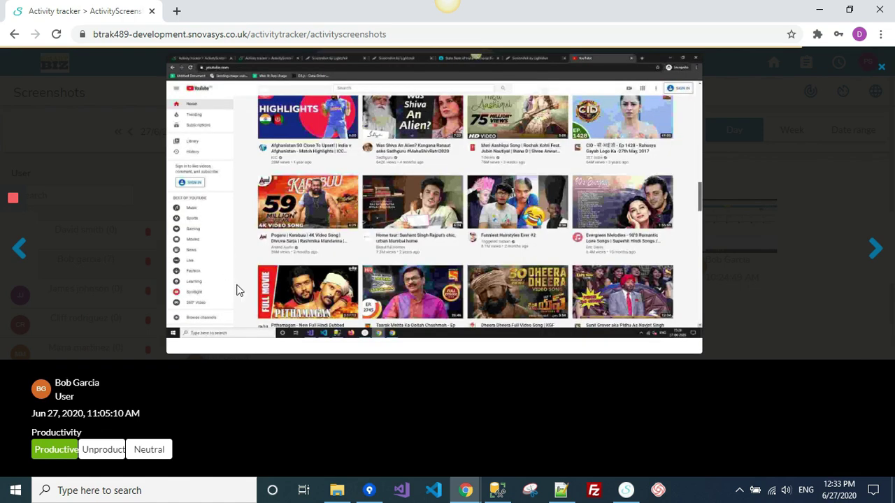
{"action": "left_click", "coordinate": [875, 250]}
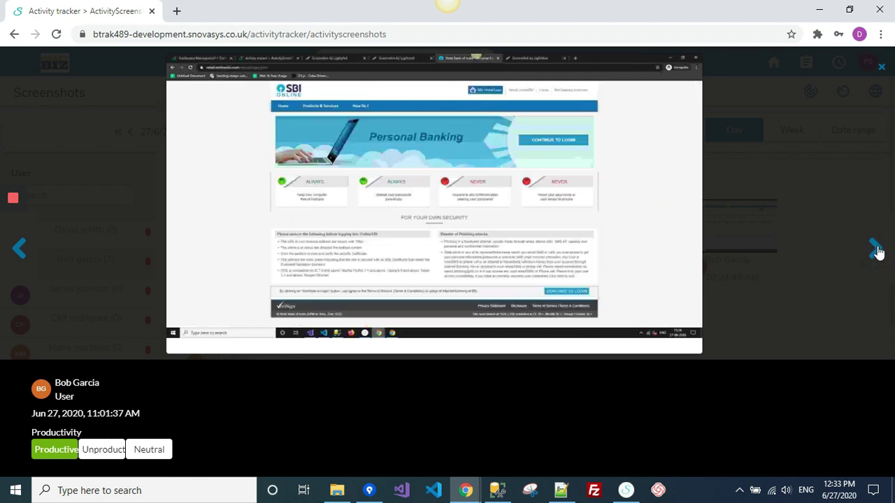
{"action": "left_click", "coordinate": [877, 251]}
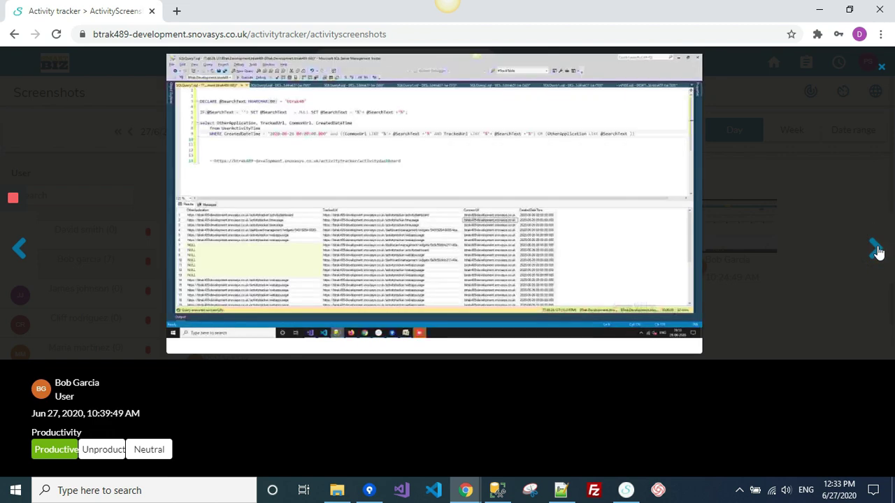
- View the remaining enlarged activity screenshots of the tracked employee for 27/6/2020, then close the enlarged view
{"action": "left_click", "coordinate": [877, 251]}
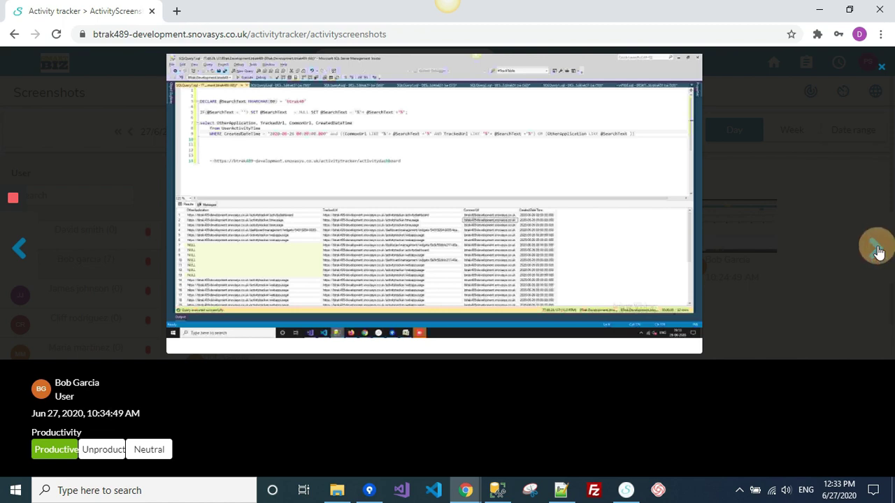
{"action": "left_click", "coordinate": [877, 250]}
{"action": "left_click", "coordinate": [877, 251]}
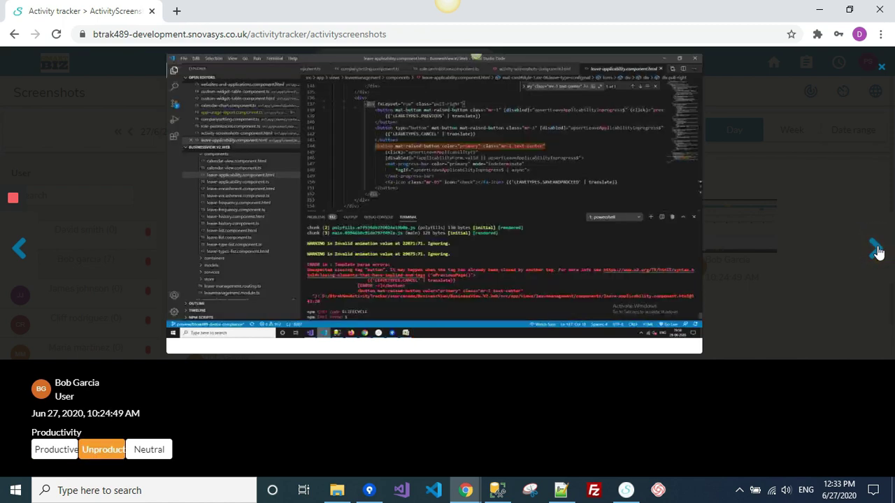
{"action": "left_click", "coordinate": [877, 250]}
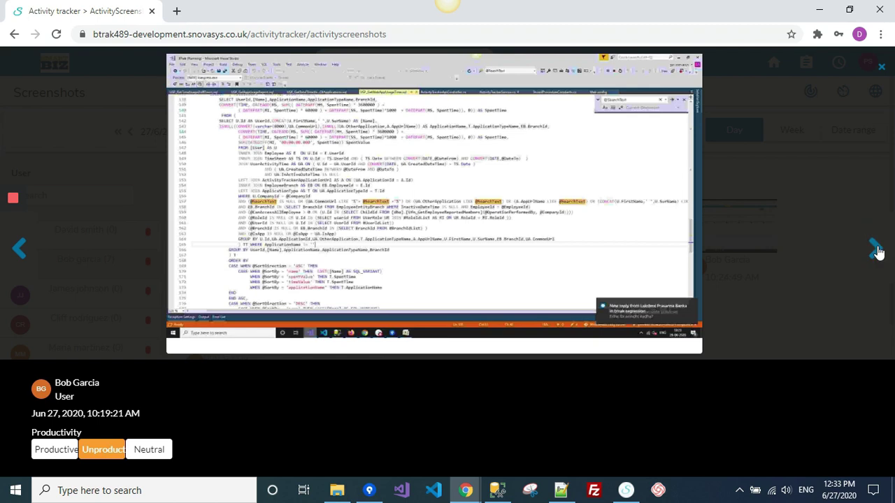
{"action": "left_click", "coordinate": [877, 251]}
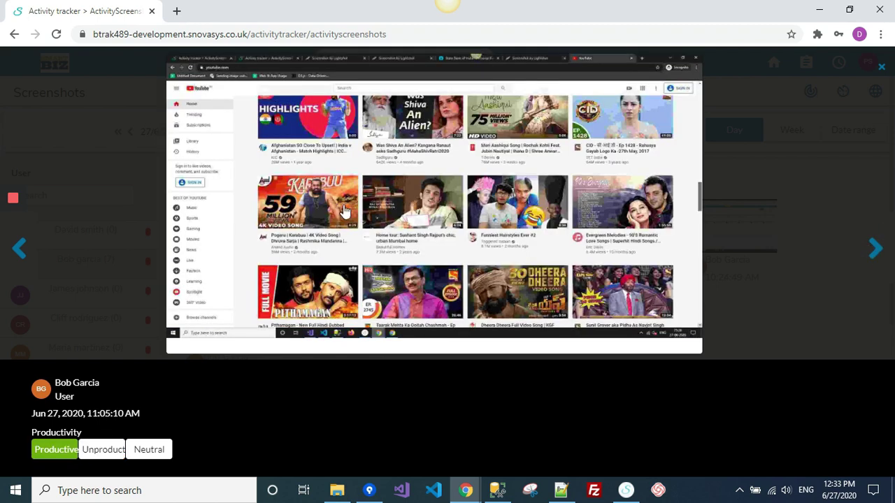
{"action": "left_click", "coordinate": [881, 67]}
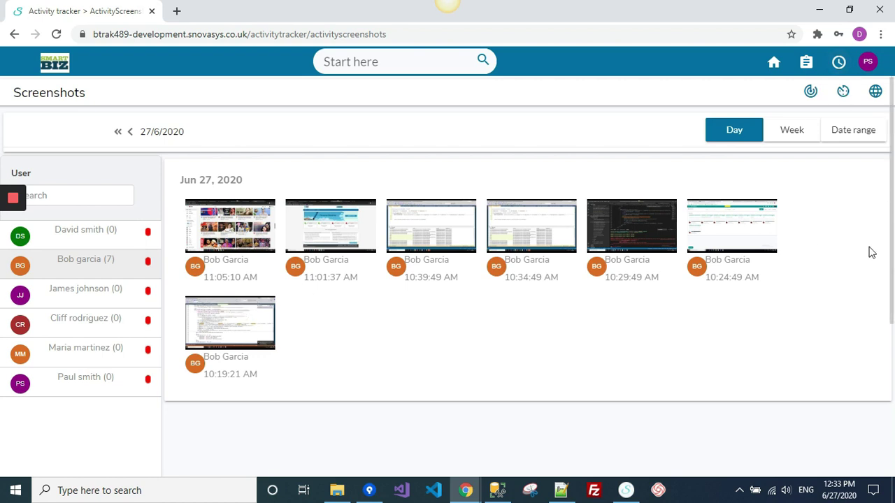
- Open the Time usage page and examine the tracked employee's productive, unproductive and neutral apps for 27 June 2020
{"action": "left_click", "coordinate": [842, 94]}
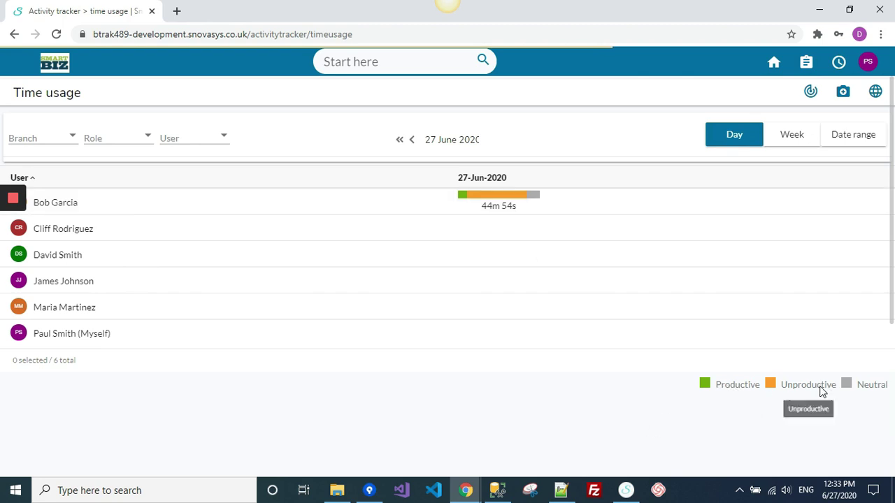
{"action": "mouse_move", "coordinate": [464, 202]}
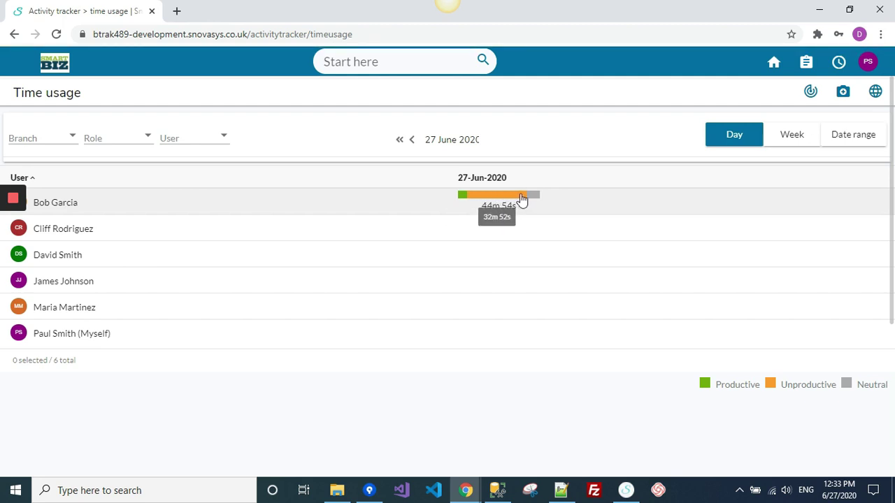
{"action": "mouse_move", "coordinate": [537, 200]}
{"action": "left_click", "coordinate": [461, 199]}
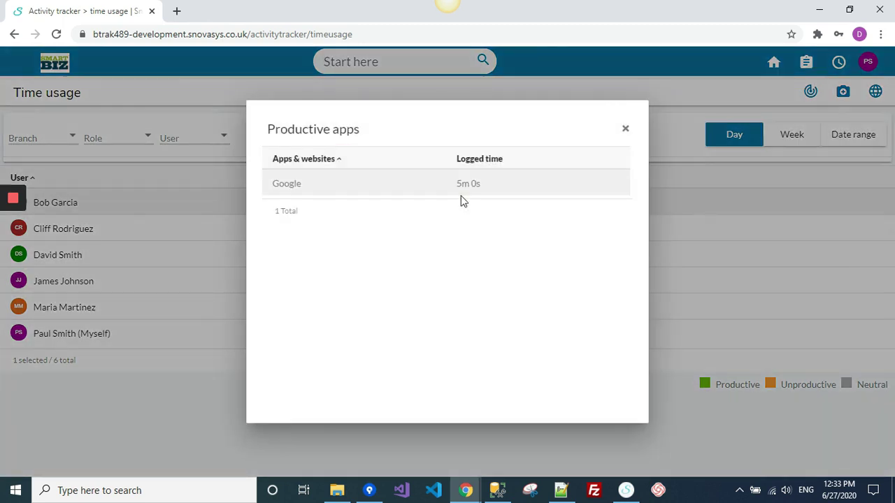
{"action": "left_click", "coordinate": [626, 132]}
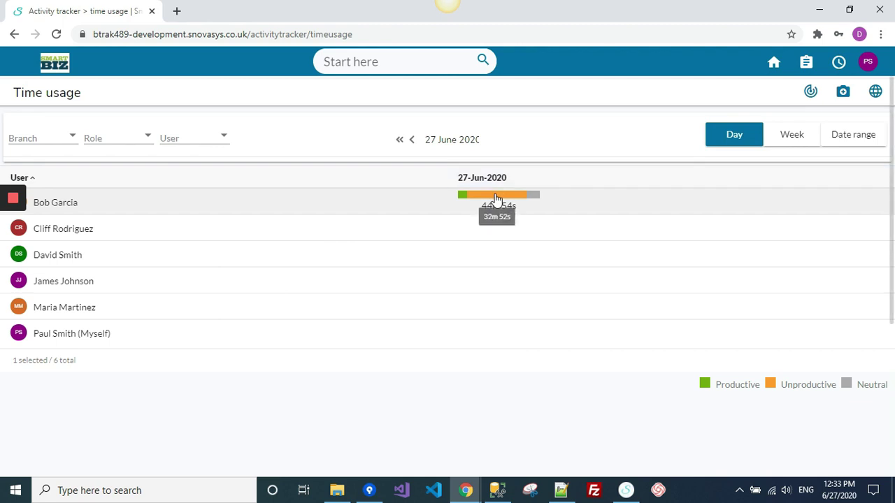
{"action": "left_click", "coordinate": [496, 194]}
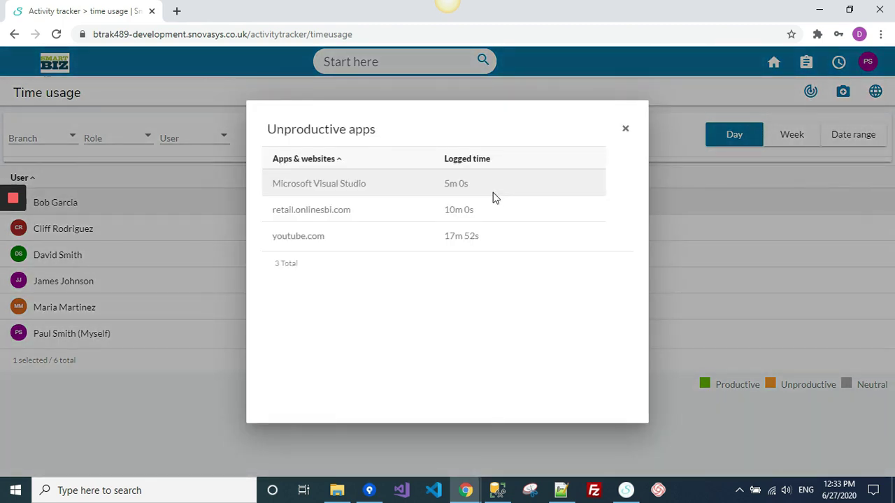
{"action": "left_click", "coordinate": [625, 128]}
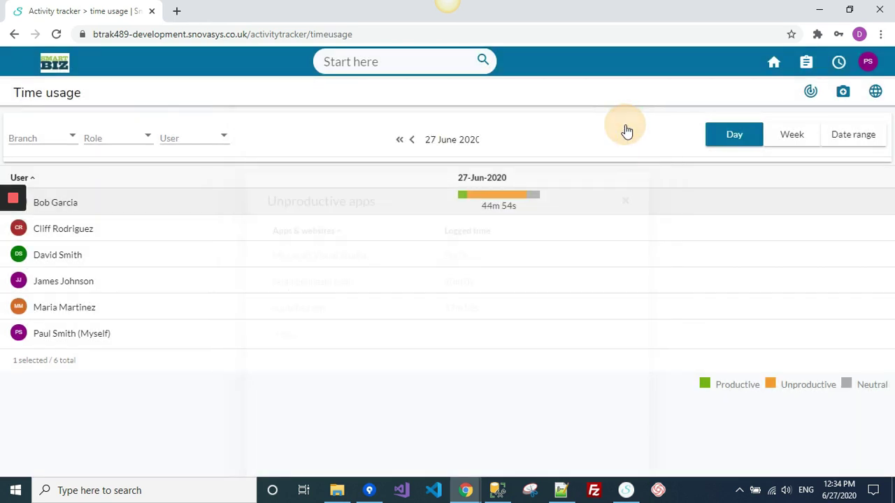
{"action": "mouse_move", "coordinate": [535, 201]}
{"action": "left_click", "coordinate": [534, 200]}
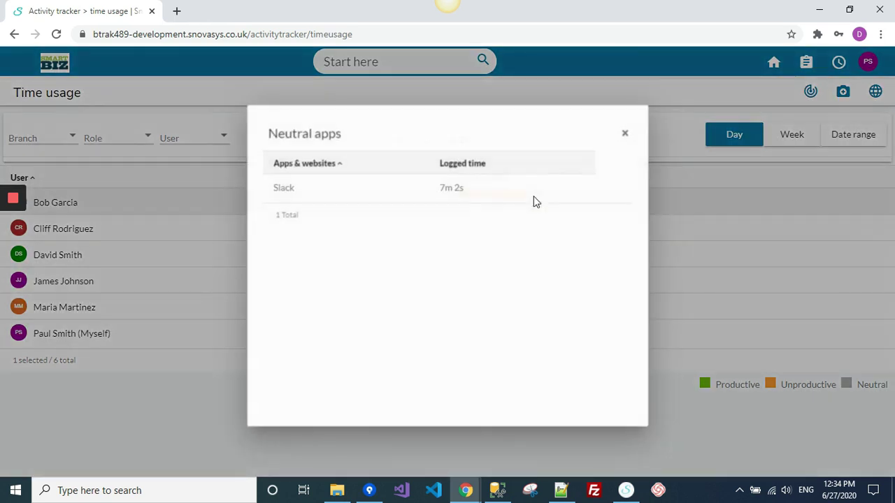
{"action": "left_click", "coordinate": [626, 131]}
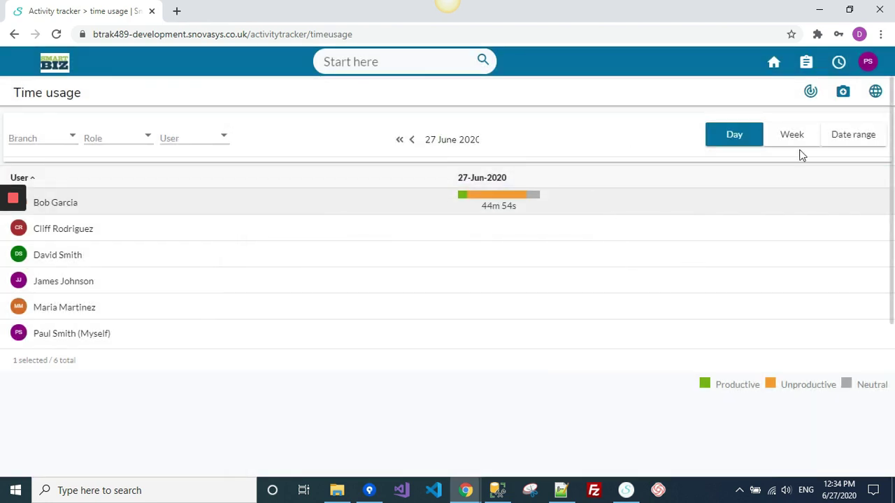
- Open the Web & App Usage page and filter the list to the tracked employee
{"action": "left_click", "coordinate": [876, 92]}
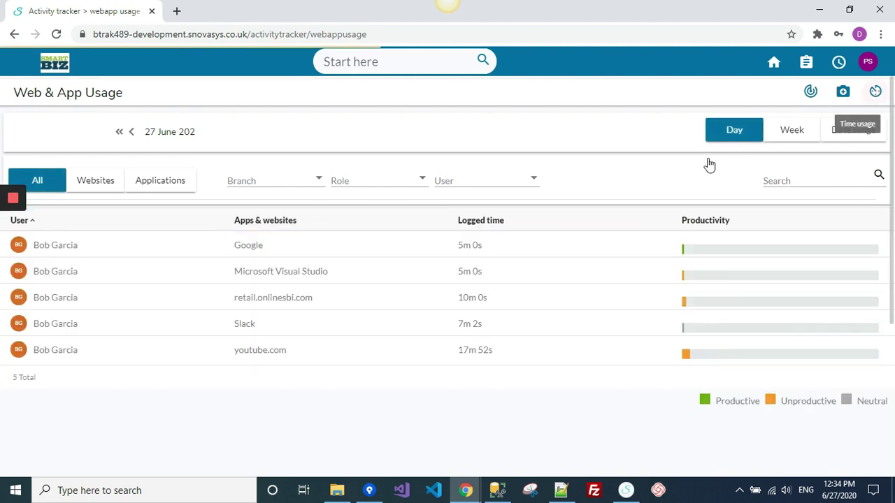
{"action": "left_click", "coordinate": [452, 180]}
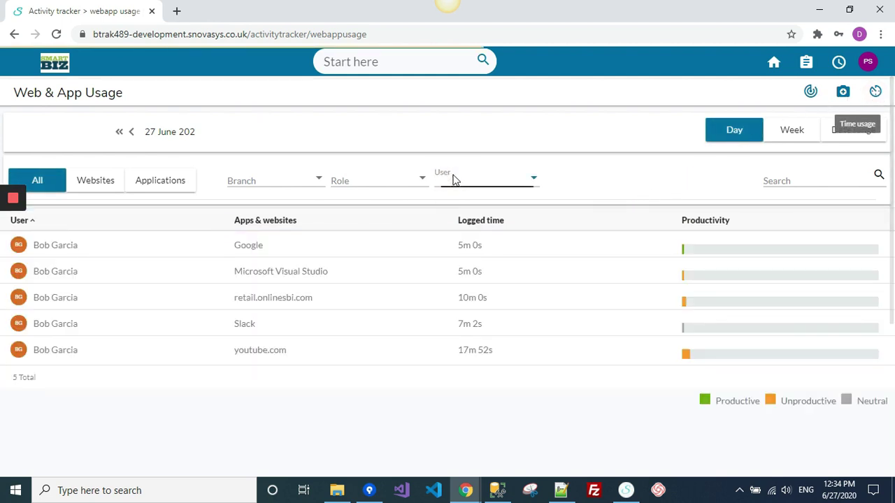
{"action": "left_click", "coordinate": [437, 217]}
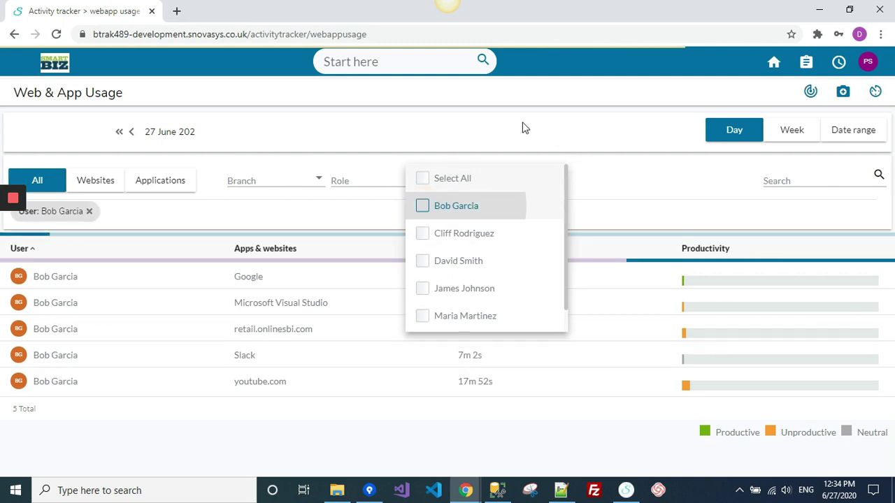
{"action": "left_click", "coordinate": [522, 132]}
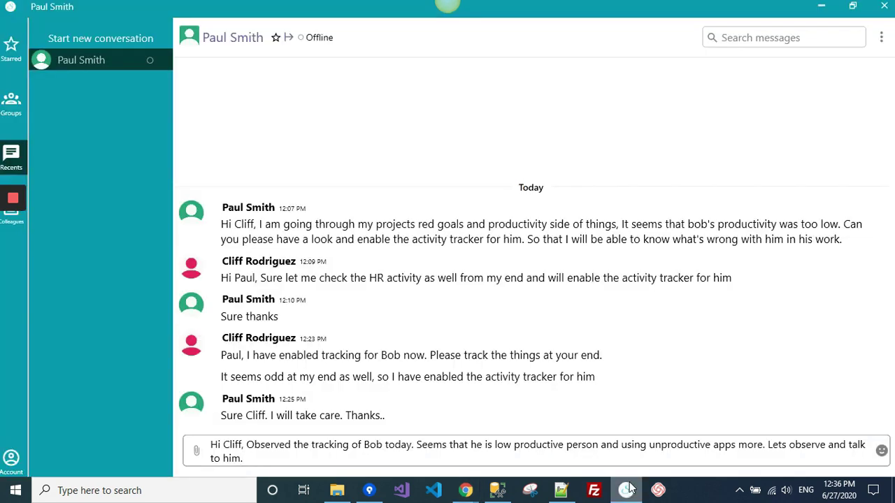
- Send the drafted chat message to the administrator about the tracked employee's low productivity and use of unproductive apps
{"action": "left_click", "coordinate": [256, 460]}
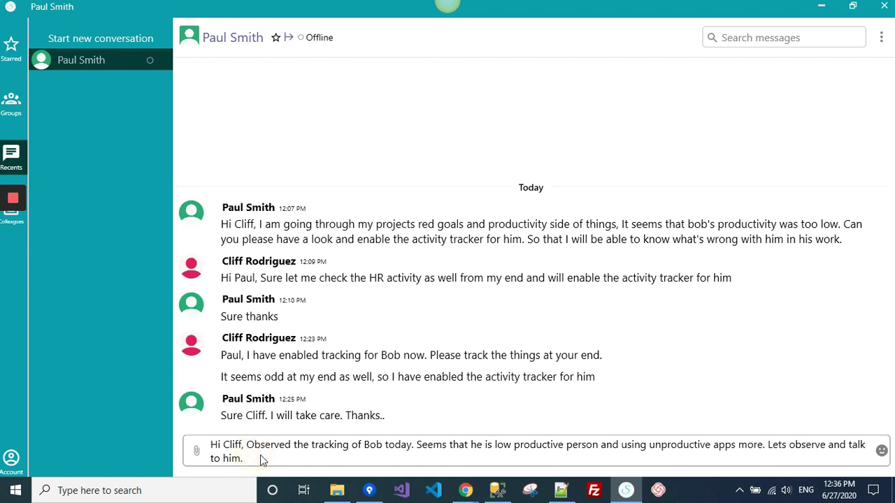
{"action": "key", "text": "Return"}
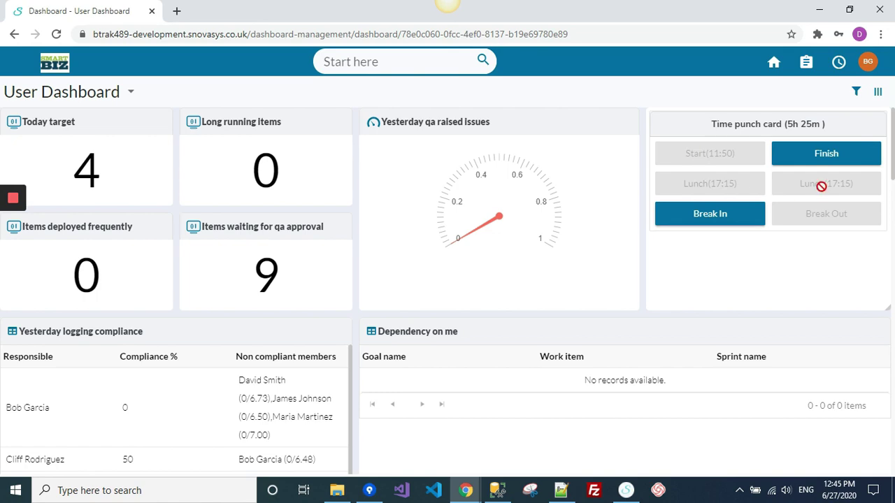
- From the employee's dashboard, open the work item list and set the status of Create Sample Rassberry Pi Project (WI-3) to Dev Completed
{"action": "left_click", "coordinate": [808, 64]}
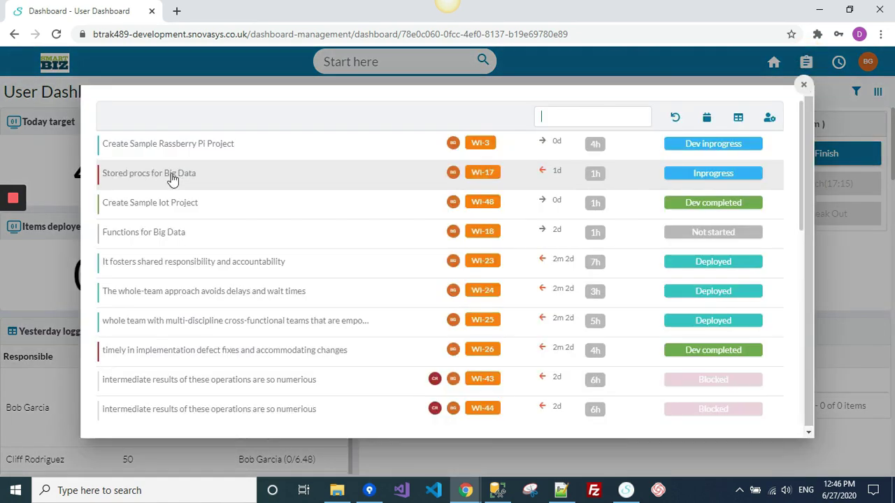
{"action": "left_click", "coordinate": [707, 147]}
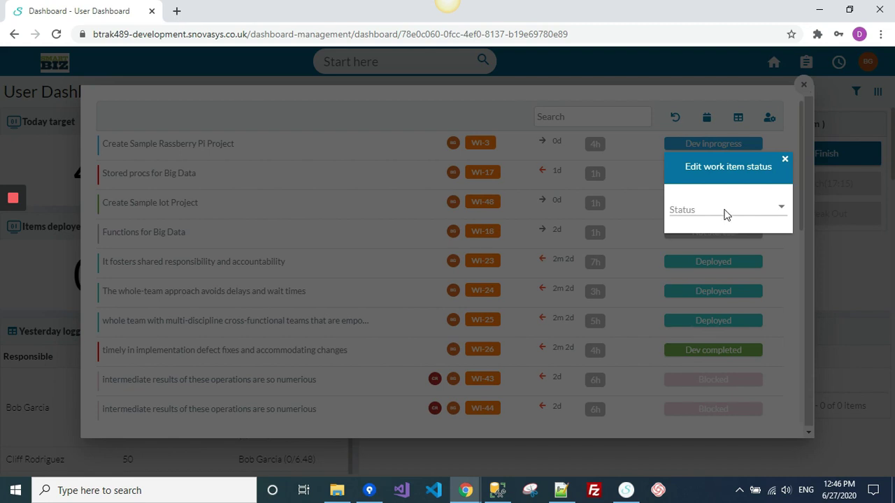
{"action": "left_click", "coordinate": [723, 210]}
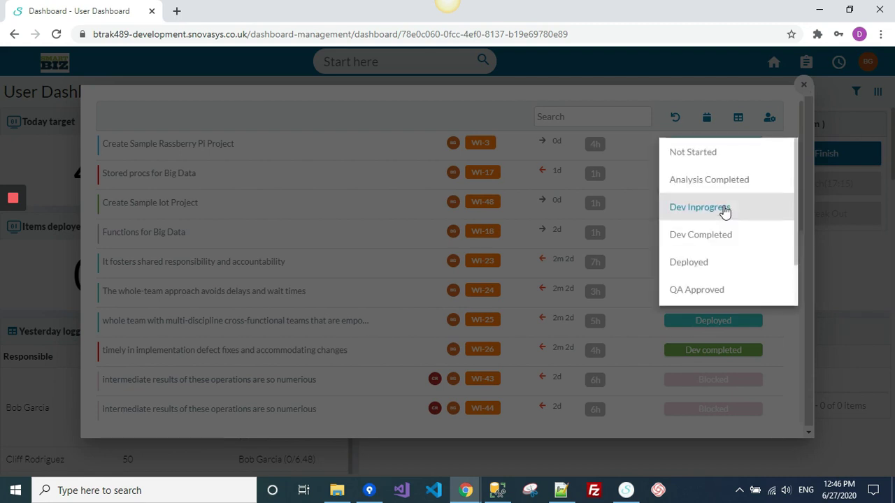
{"action": "left_click", "coordinate": [696, 236]}
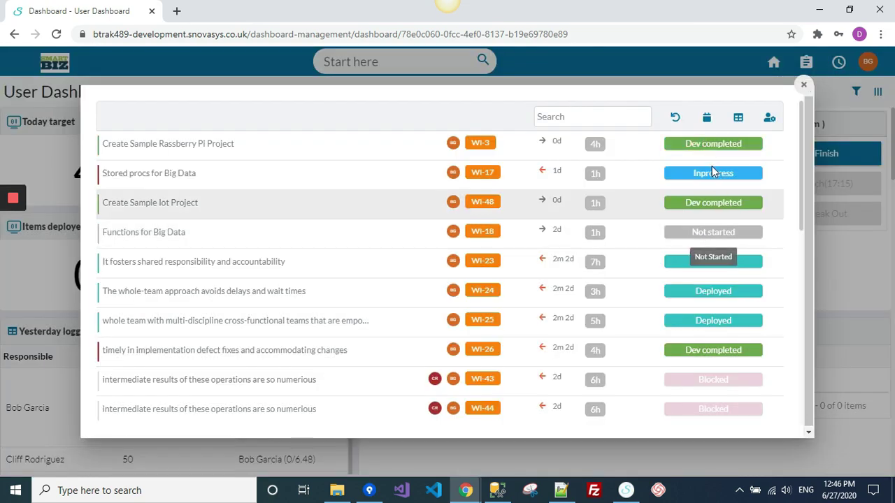
- Set the status of Create Sample Rassberry Pi Project (WI-3) to Deployed
{"action": "left_click", "coordinate": [713, 144]}
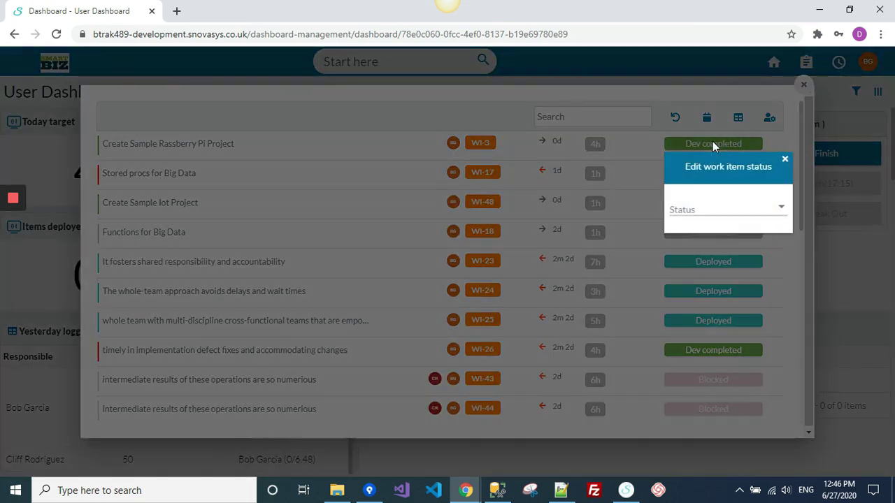
{"action": "left_click", "coordinate": [719, 210]}
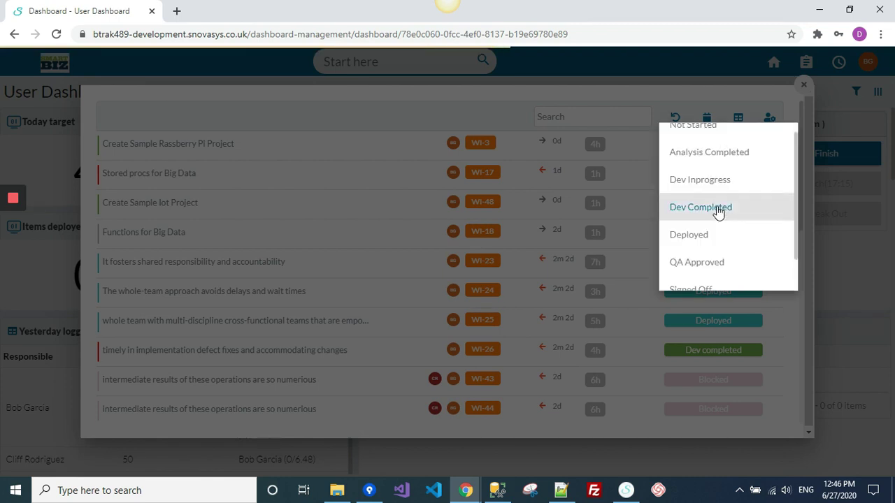
{"action": "left_click", "coordinate": [703, 239]}
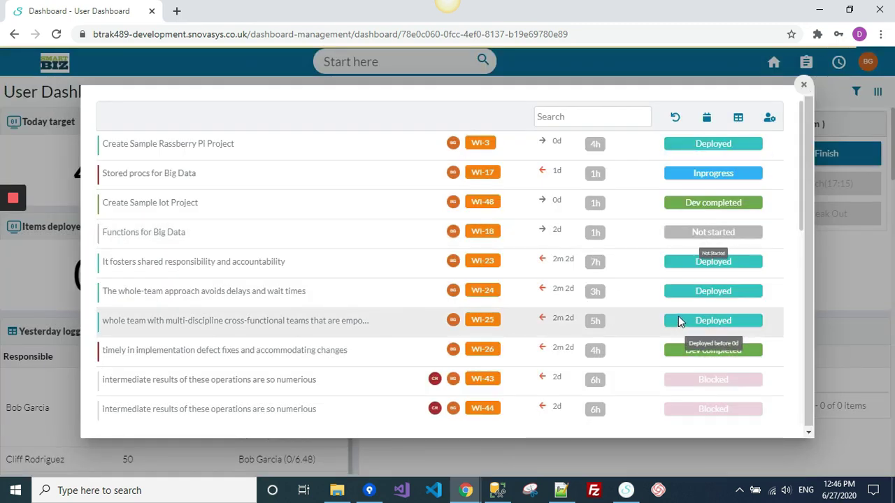
- Open the details of work item WI-3, view its Worklog form, and close the work item windows
{"action": "left_click", "coordinate": [243, 149]}
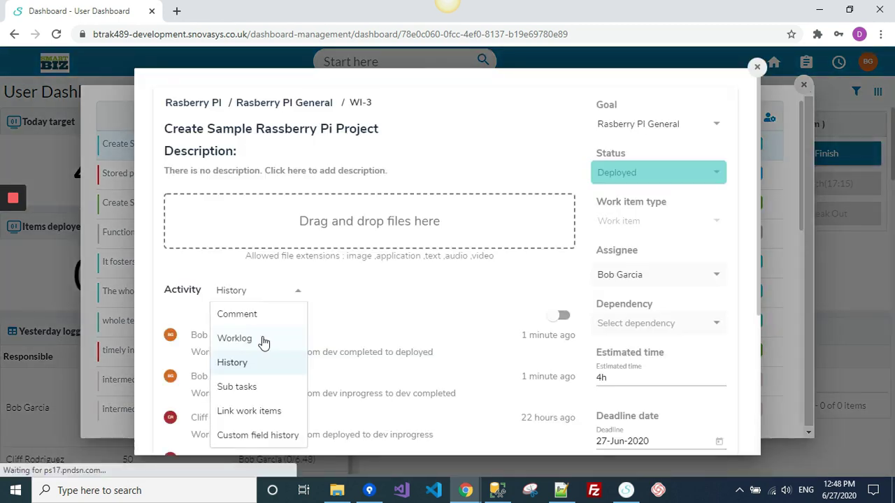
{"action": "left_click", "coordinate": [263, 338]}
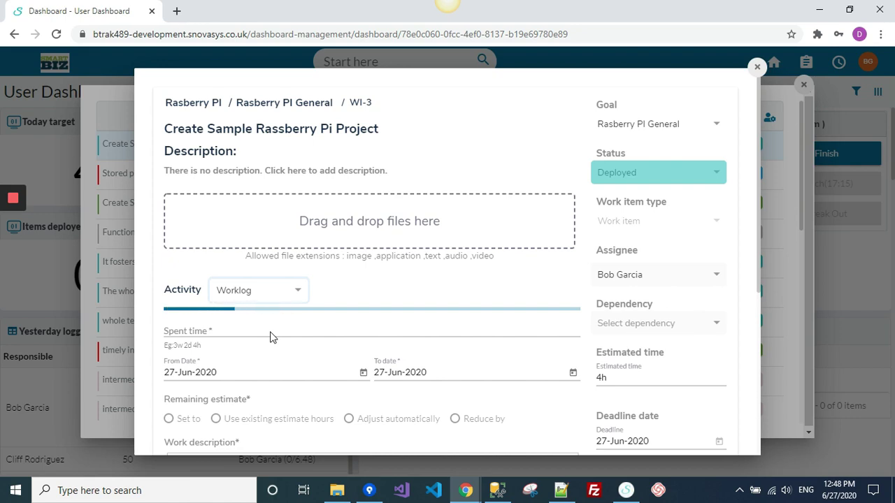
{"action": "scroll", "coordinate": [273, 338], "scroll_direction": "down", "scroll_amount": 4}
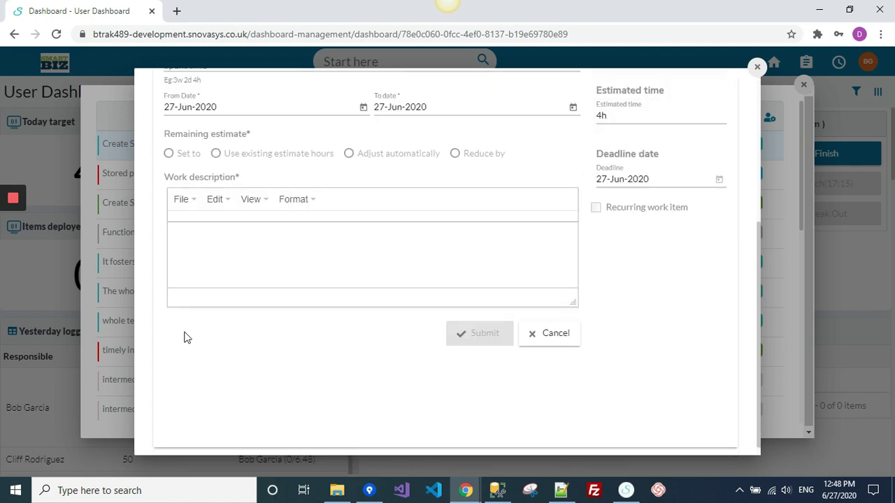
{"action": "scroll", "coordinate": [226, 338], "scroll_direction": "up", "scroll_amount": 2}
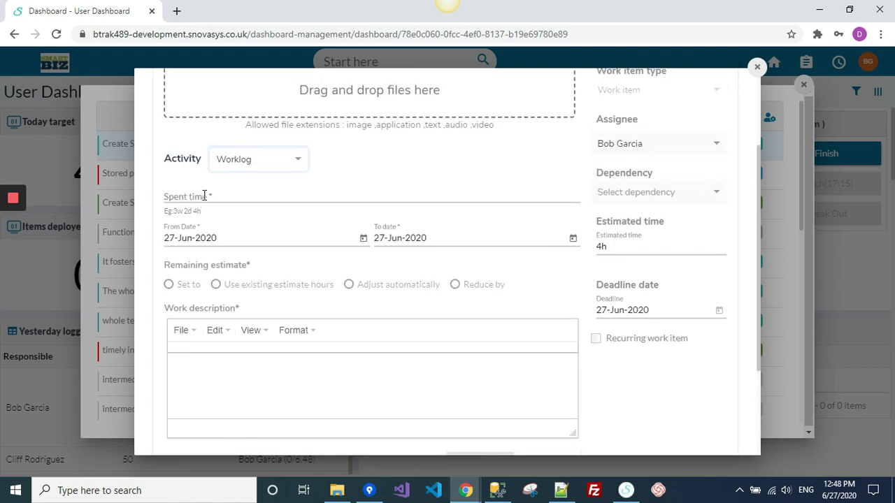
{"action": "left_click", "coordinate": [803, 85]}
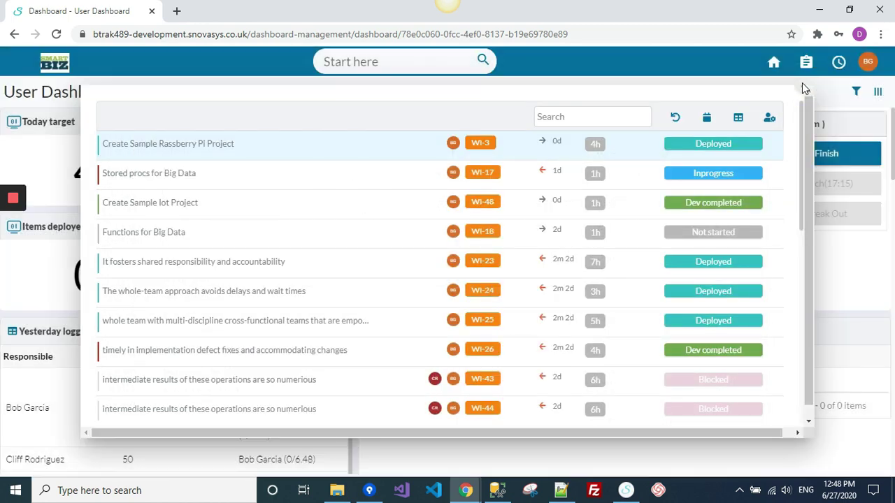
- Open work item Create Sample Rassberry Pi Project (WI-3) from the work item list and switch its activity from History to Worklog
{"action": "left_click", "coordinate": [839, 66]}
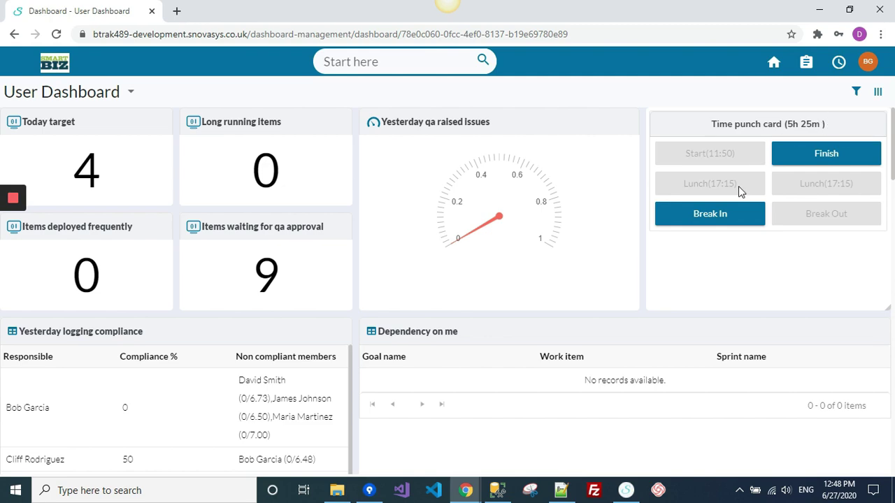
{"action": "left_click", "coordinate": [791, 79]}
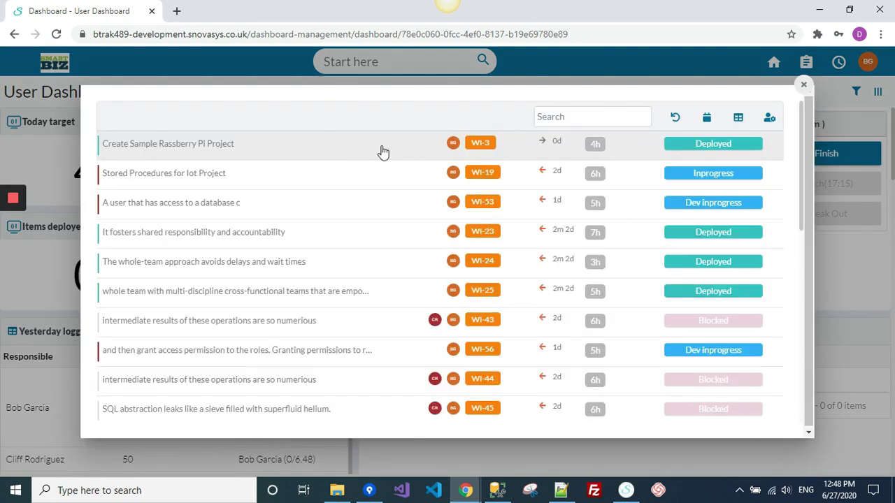
{"action": "left_click", "coordinate": [381, 152]}
{"action": "scroll", "coordinate": [284, 253], "scroll_direction": "down", "scroll_amount": 3}
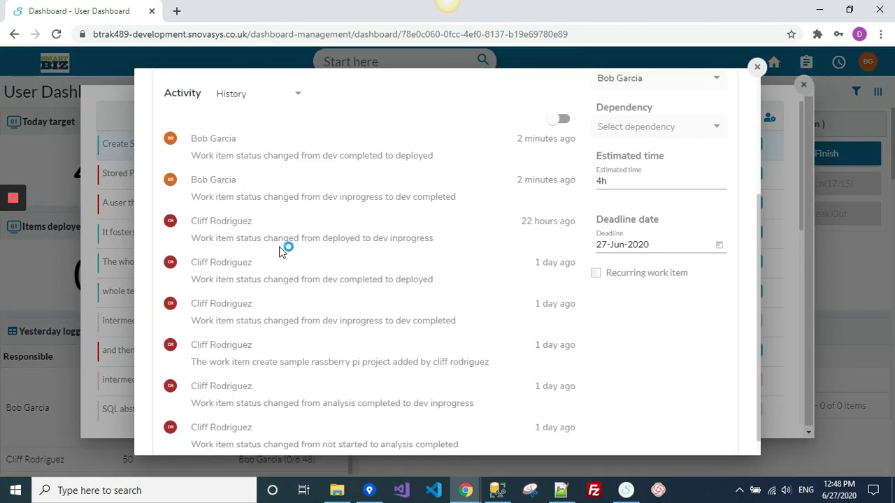
{"action": "scroll", "coordinate": [272, 245], "scroll_direction": "up", "scroll_amount": 3}
{"action": "left_click", "coordinate": [235, 288]}
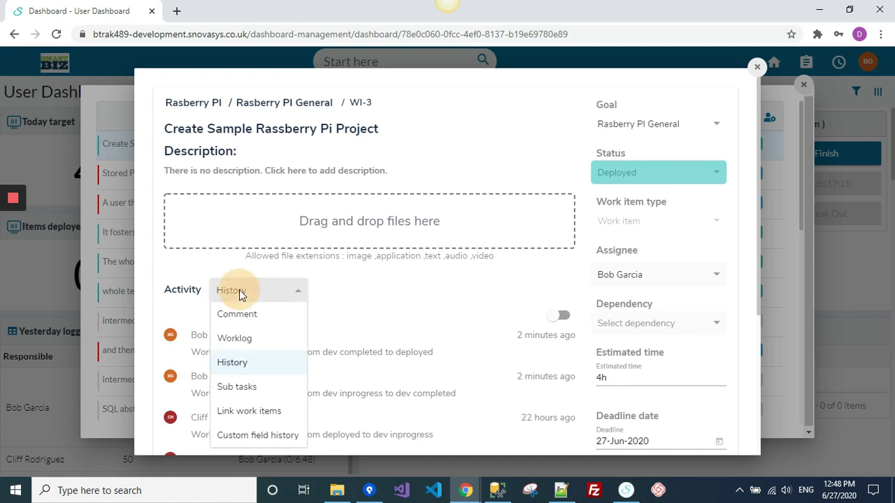
{"action": "left_click", "coordinate": [249, 345]}
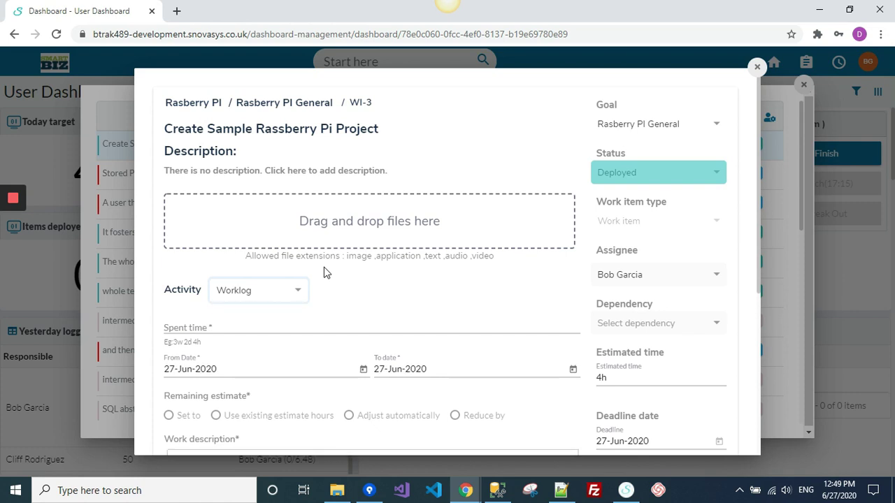
- In the WI-3 worklog, enter 5.25h as the spent time and set the remaining estimate to Adjust automatically
{"action": "scroll", "coordinate": [324, 272], "scroll_direction": "down", "scroll_amount": 2}
{"action": "left_click", "coordinate": [189, 197]}
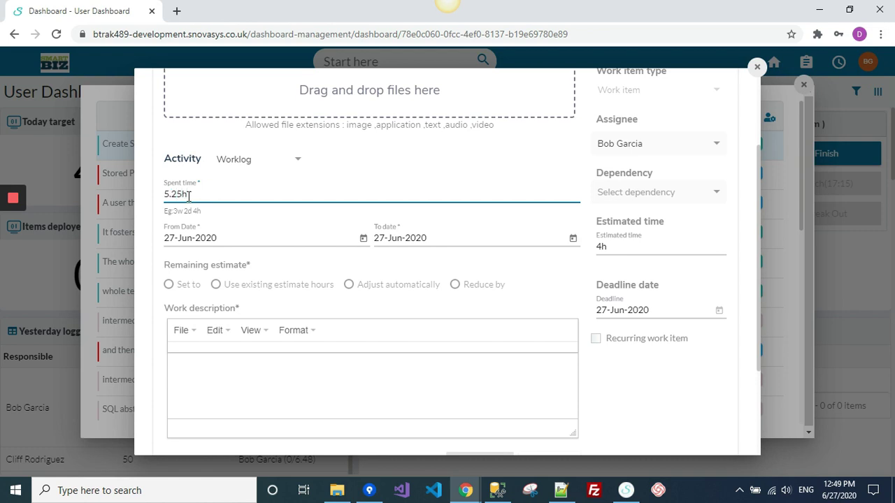
{"action": "left_click", "coordinate": [349, 285]}
- Enter "worked on creating the project and linking with backend" as the work description and submit the worklog
{"action": "left_click", "coordinate": [273, 369]}
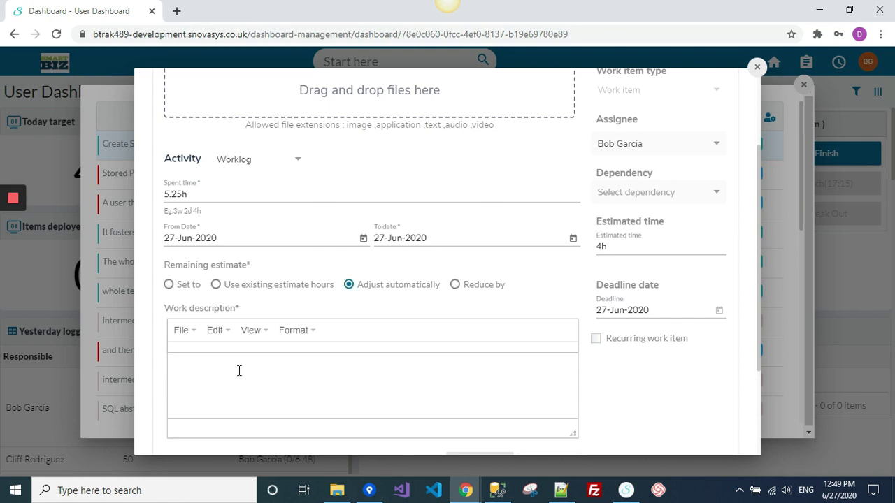
{"action": "scroll", "coordinate": [348, 297], "scroll_direction": "up", "scroll_amount": 2}
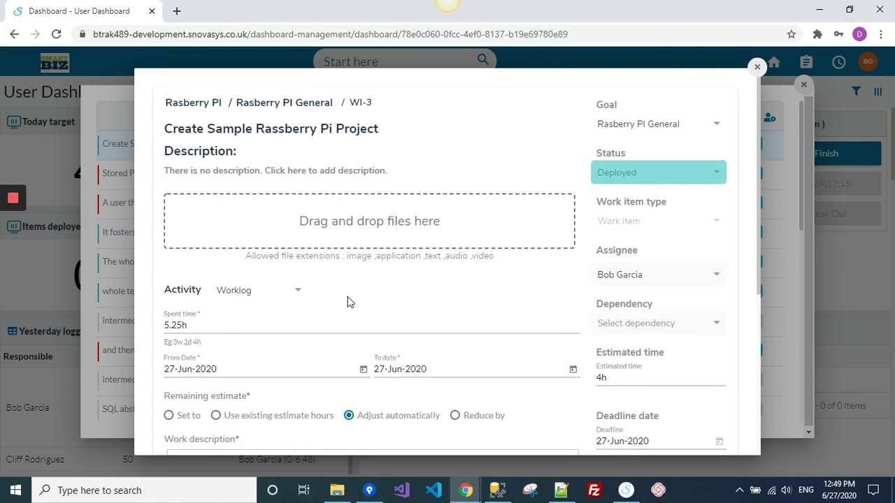
{"action": "scroll", "coordinate": [348, 296], "scroll_direction": "down", "scroll_amount": 2}
{"action": "left_click", "coordinate": [224, 367]}
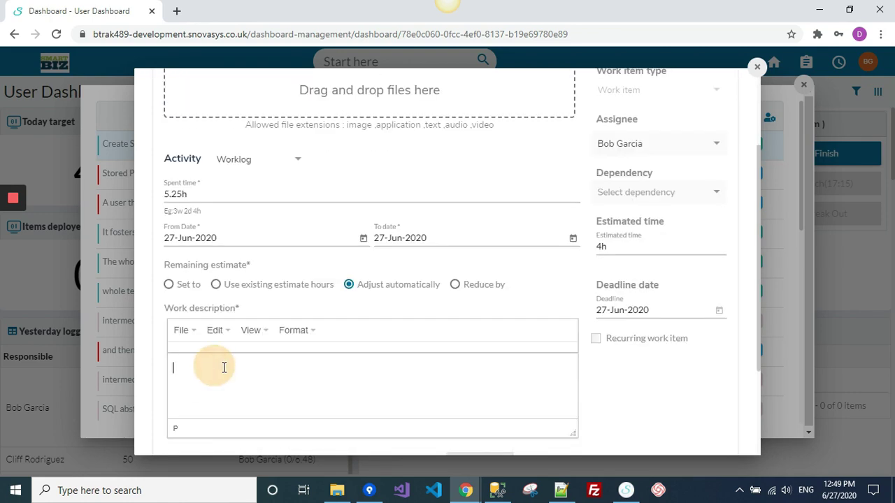
{"action": "type", "text": "wor"}
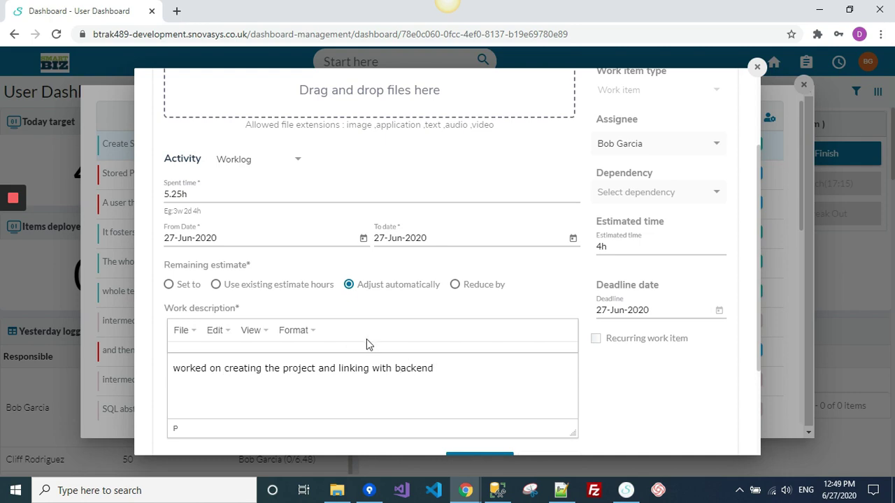
{"action": "scroll", "coordinate": [310, 360], "scroll_direction": "down", "scroll_amount": 2}
{"action": "scroll", "coordinate": [376, 348], "scroll_direction": "up", "scroll_amount": 3}
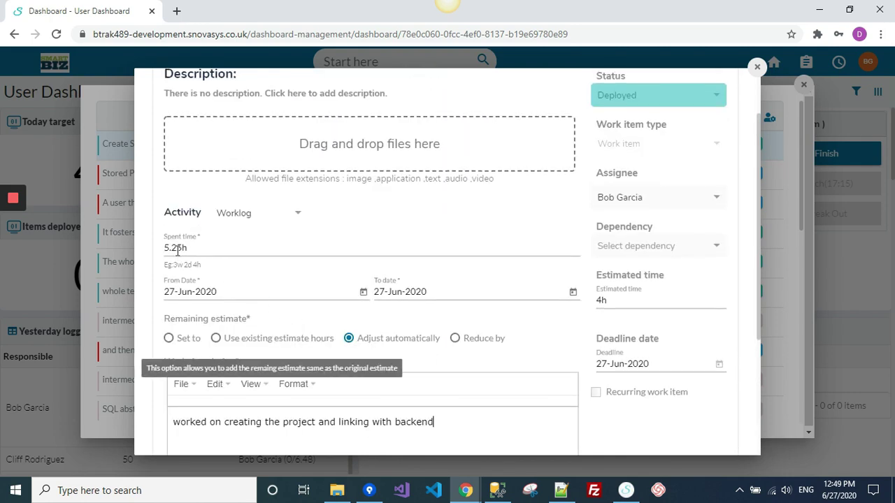
{"action": "scroll", "coordinate": [380, 296], "scroll_direction": "down", "scroll_amount": 3}
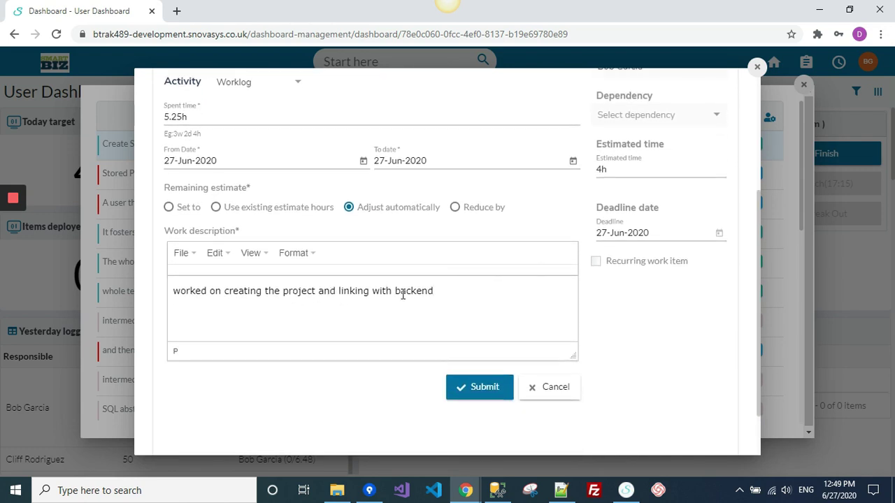
{"action": "left_click", "coordinate": [486, 395]}
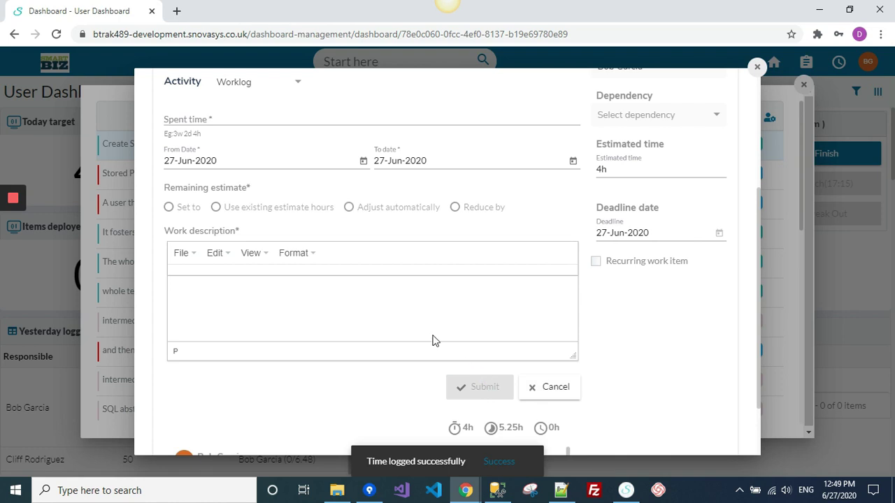
- Check the submitted worklog entry for WI-3 and close the work item details and the work item list
{"action": "scroll", "coordinate": [434, 341], "scroll_direction": "down", "scroll_amount": 1}
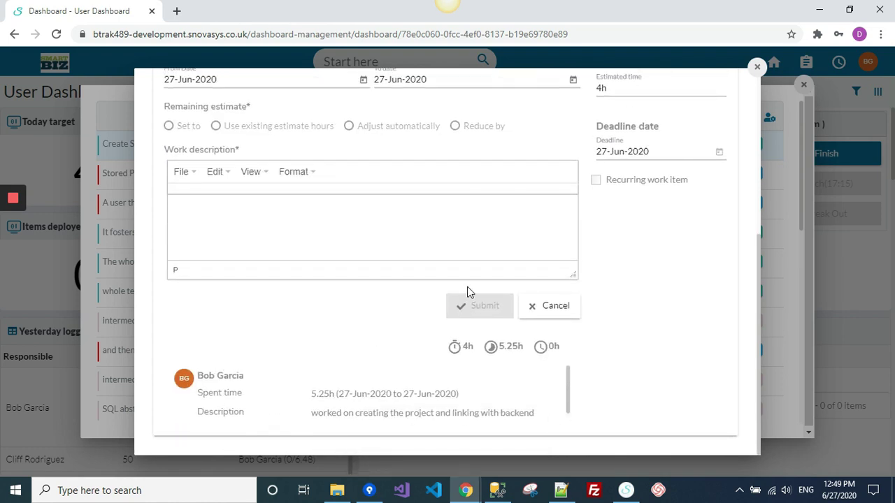
{"action": "scroll", "coordinate": [471, 308], "scroll_direction": "up", "scroll_amount": 4}
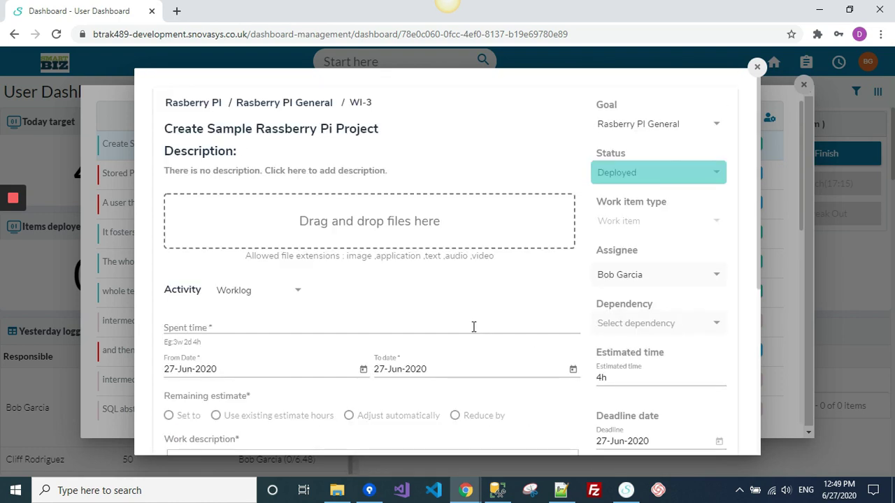
{"action": "left_click", "coordinate": [757, 68]}
{"action": "left_click", "coordinate": [805, 86]}
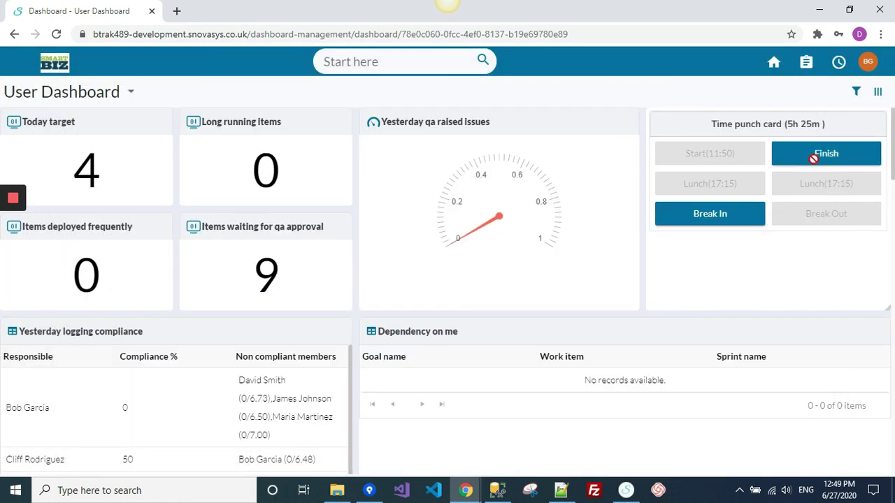
- Finish the workday on the dashboard's time punch card and dismiss the closing notification
{"action": "left_click", "coordinate": [819, 152]}
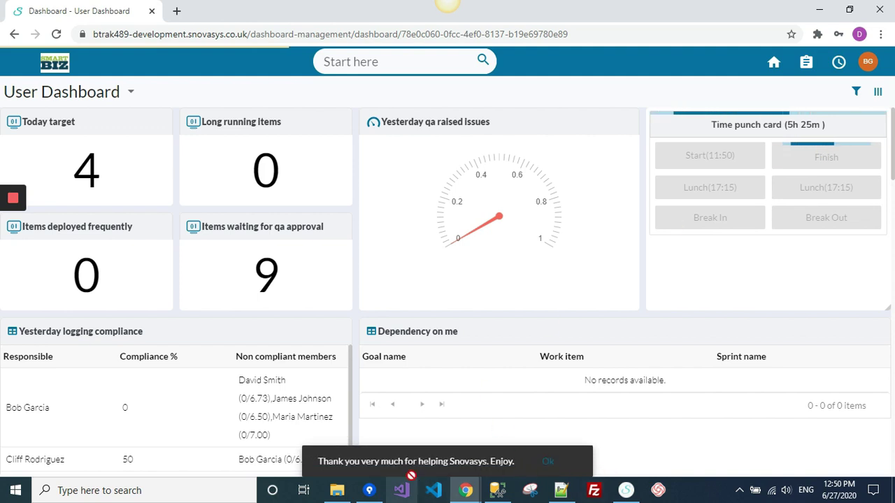
{"action": "left_click", "coordinate": [549, 464]}
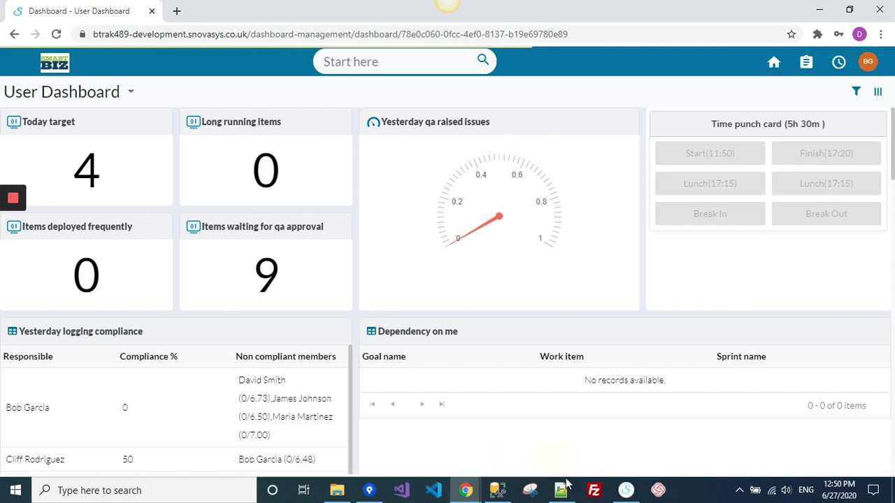